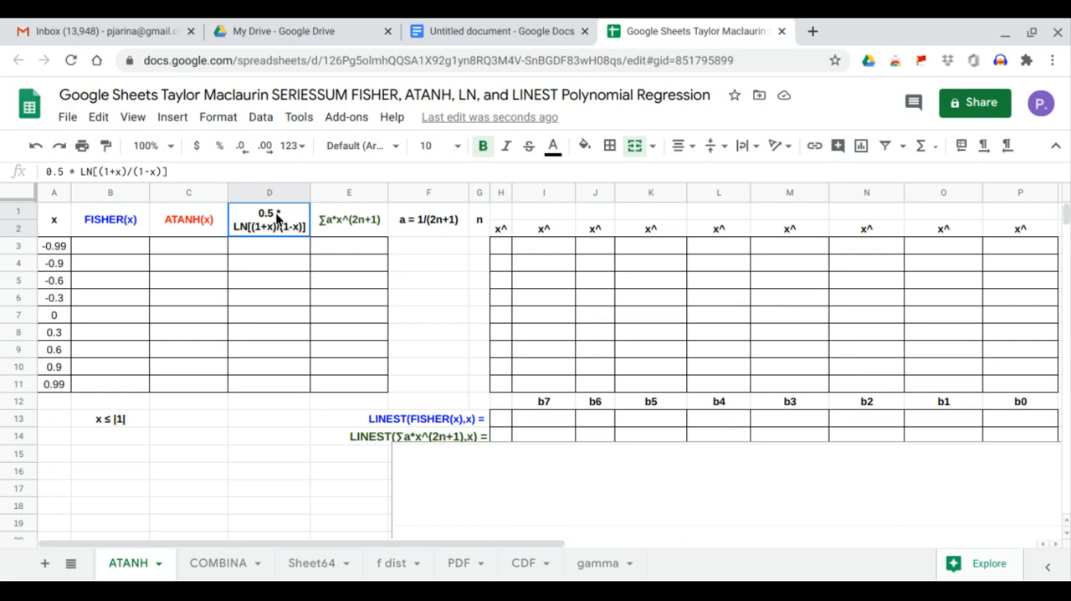
pyautogui.moveTo(280, 241); pyautogui.dragTo(279, 388)
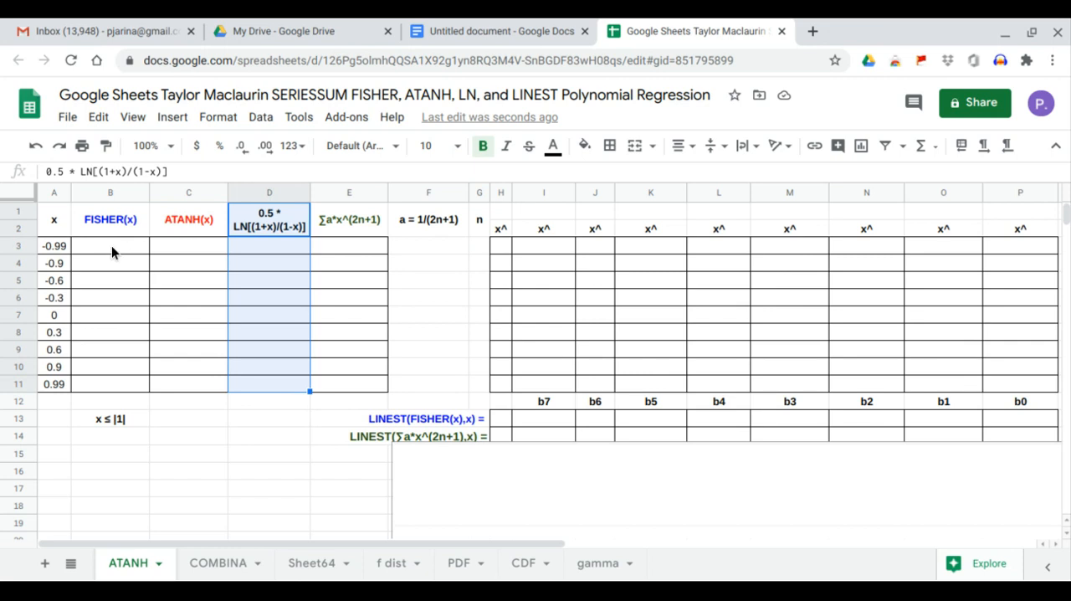
pyautogui.click(53, 245)
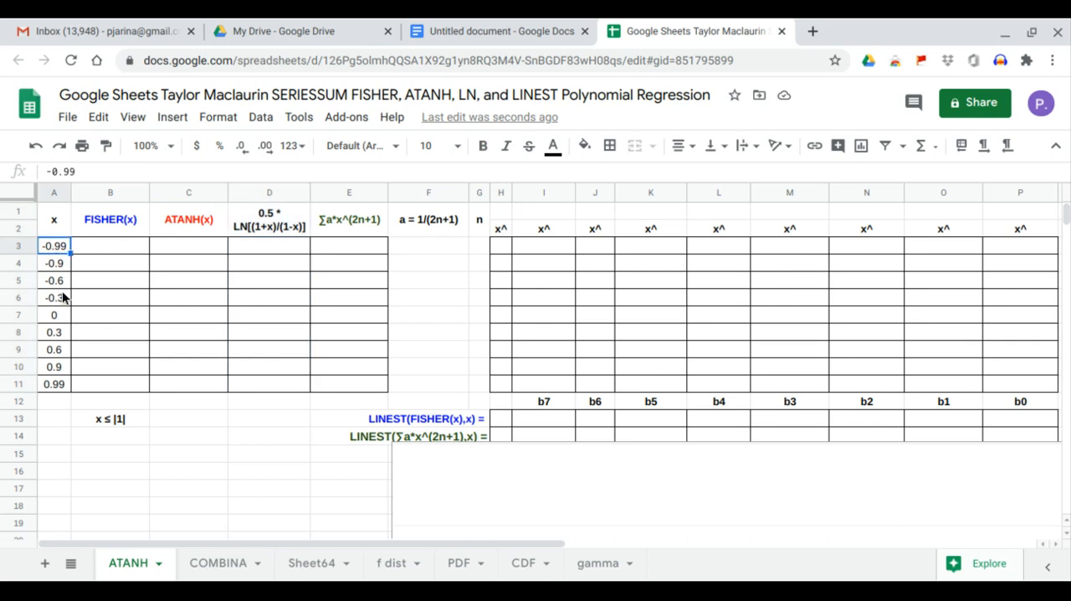
pyautogui.click(113, 419)
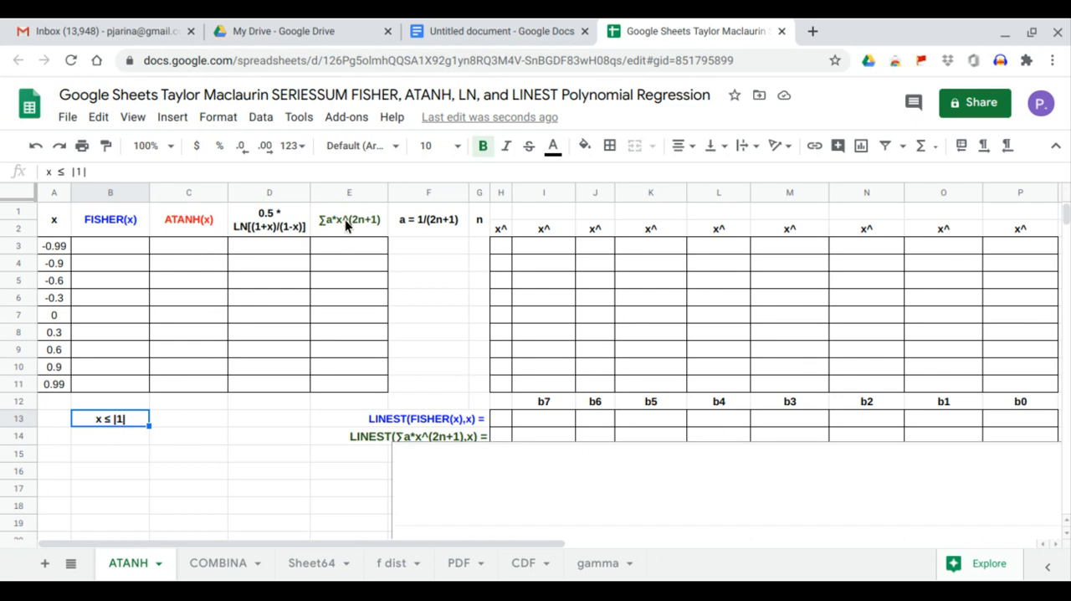
pyautogui.moveTo(345, 222); pyautogui.dragTo(353, 388)
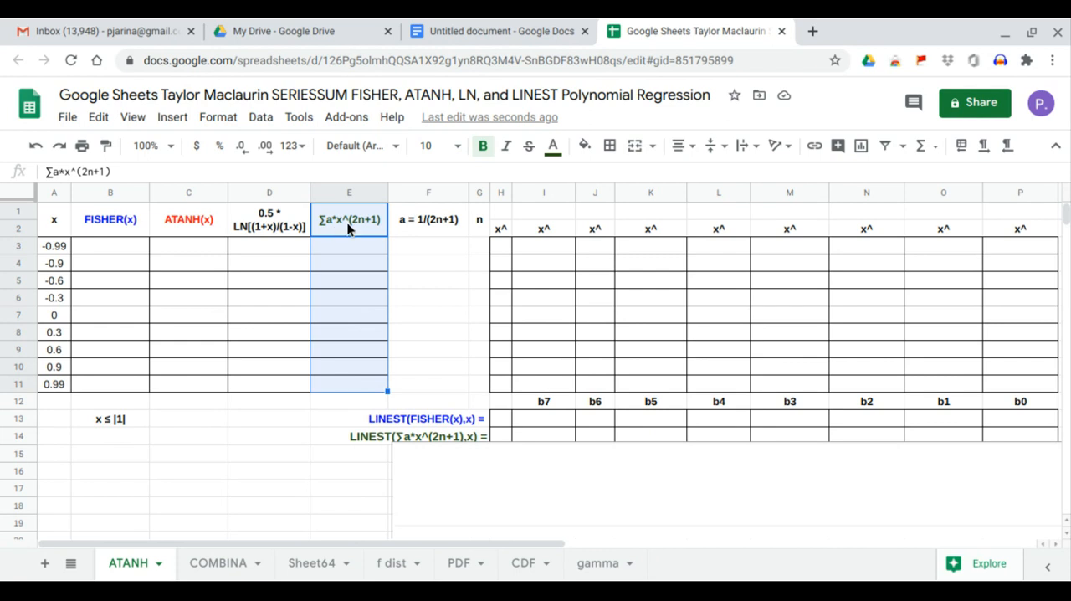
pyautogui.click(420, 227)
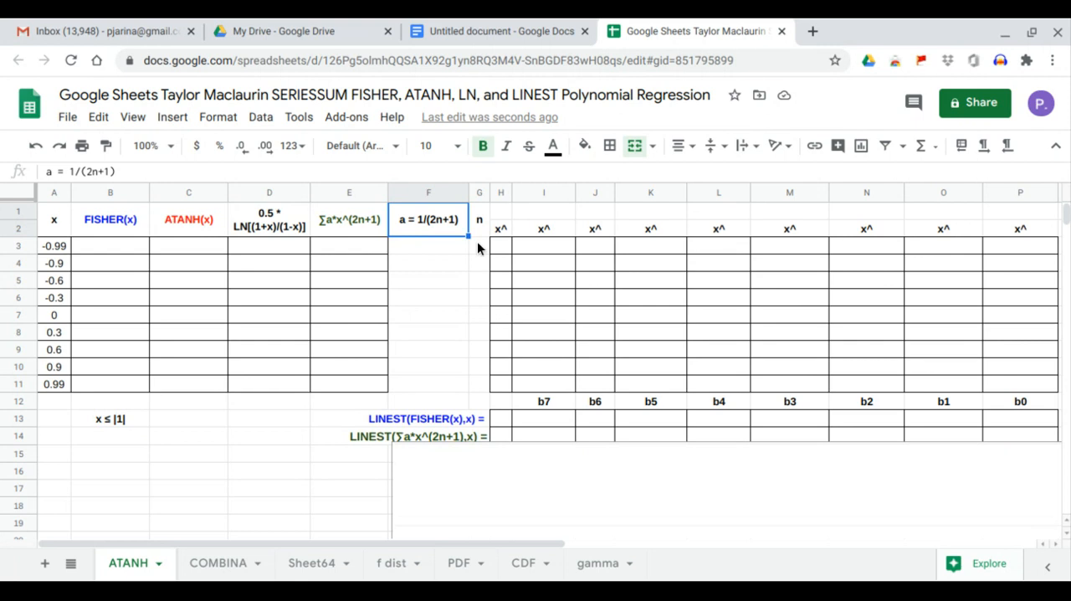
# Number the n column from 0 to 8 in G3:G11, entering 0, 1 and 2 and extending the series.
pyautogui.click(477, 242)
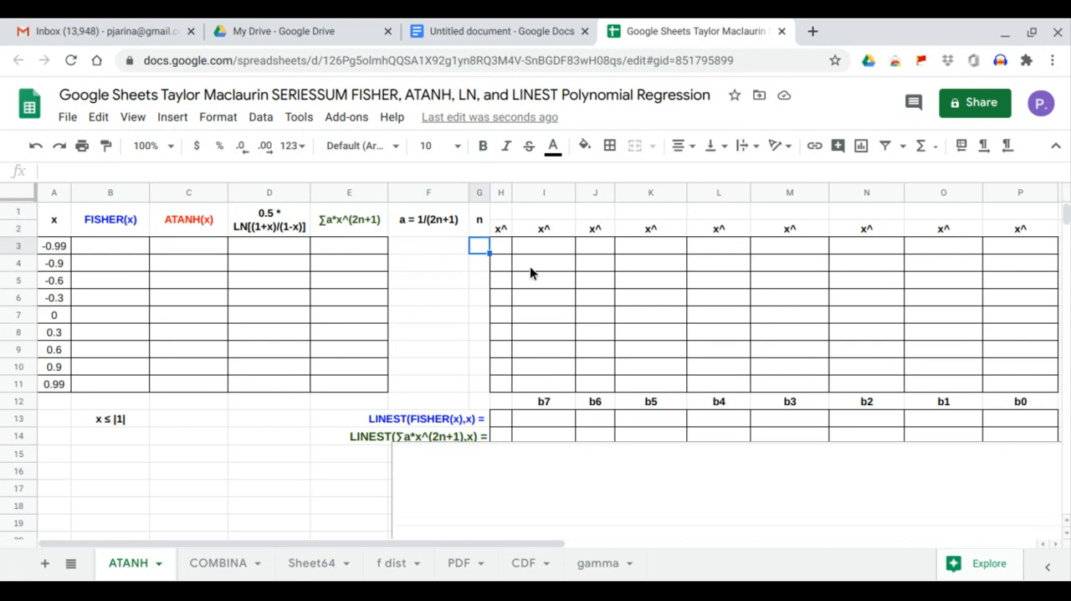
pyautogui.write('0')
pyautogui.press('Return')
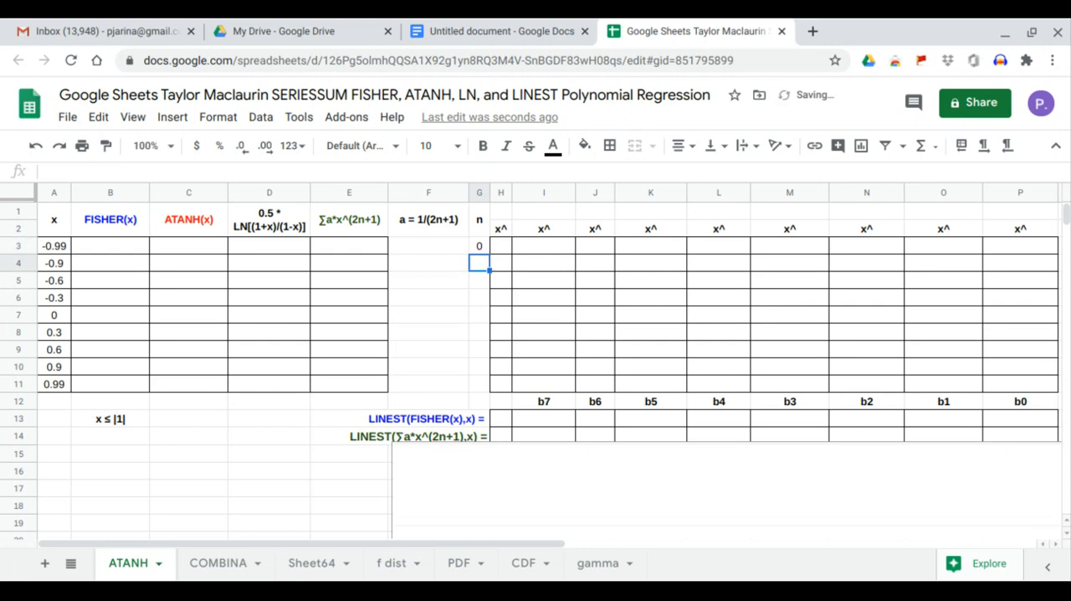
pyautogui.write('1')
pyautogui.press('Return')
pyautogui.write('2')
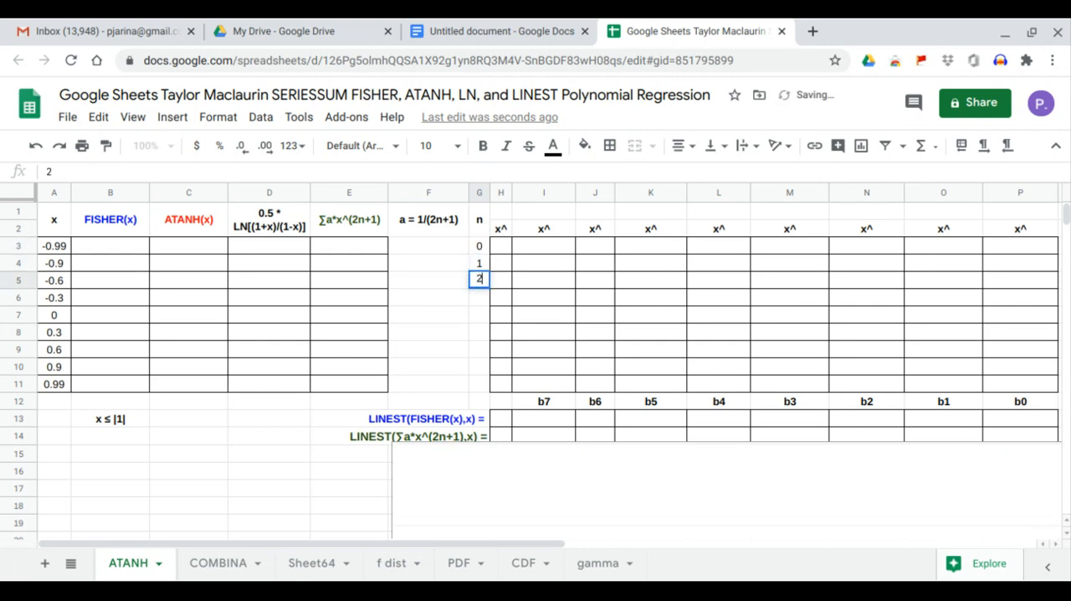
pyautogui.press('Return')
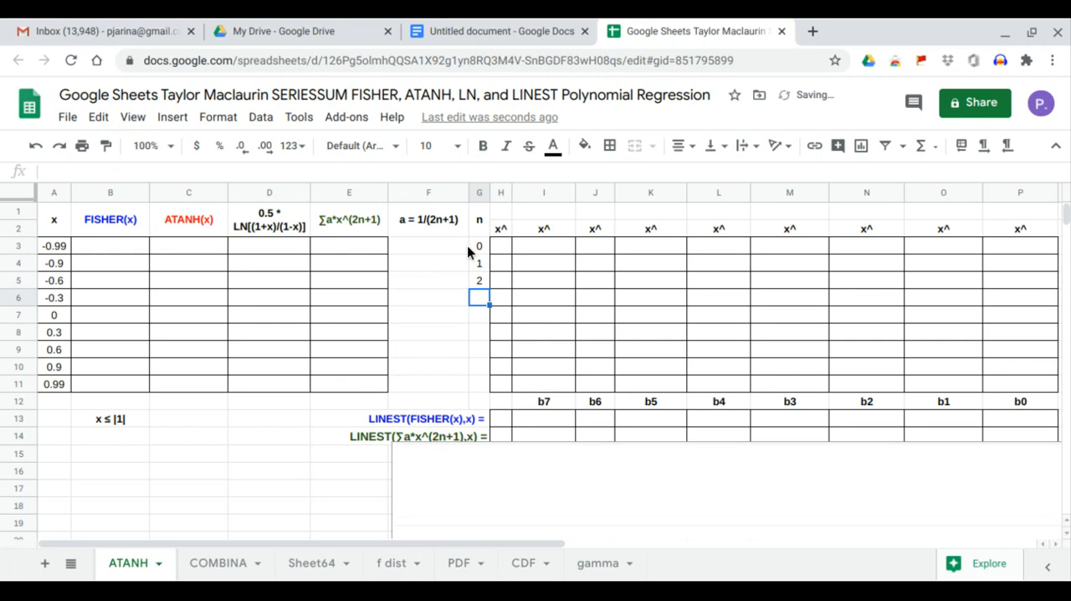
pyautogui.moveTo(478, 246); pyautogui.dragTo(492, 386)
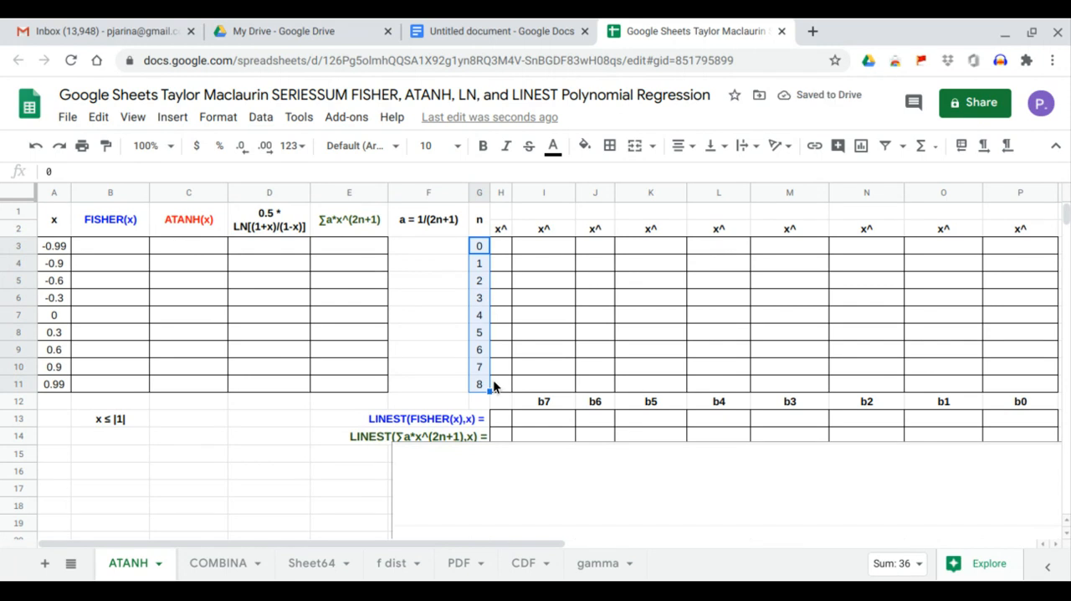
# Fill the FISHER(x) column from B3 with =ARRAYFORMULA(FISHER(A3:A11)).
pyautogui.click(124, 246)
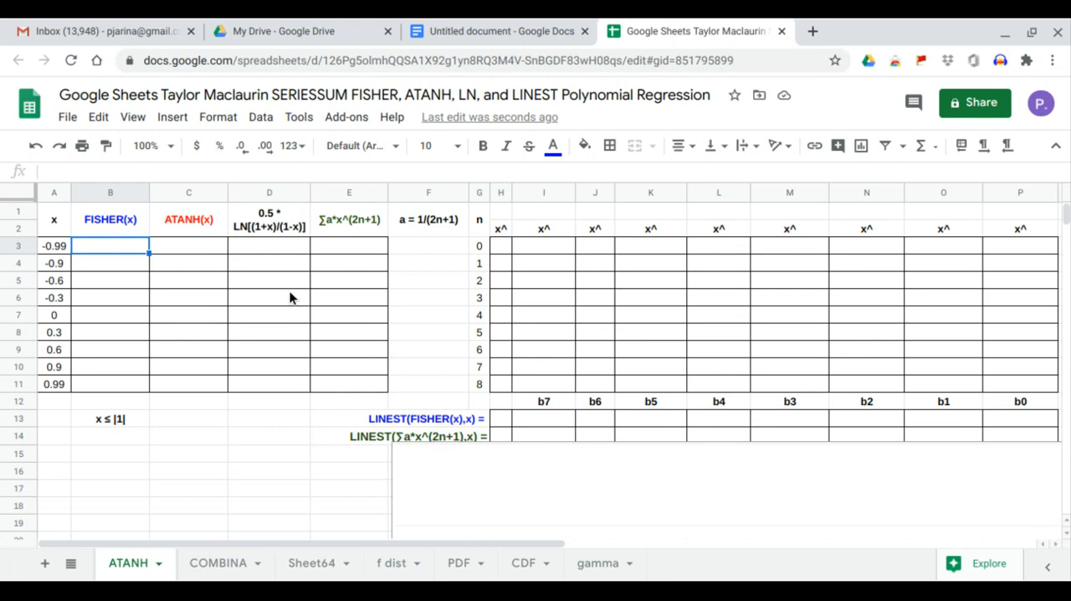
pyautogui.write('=')
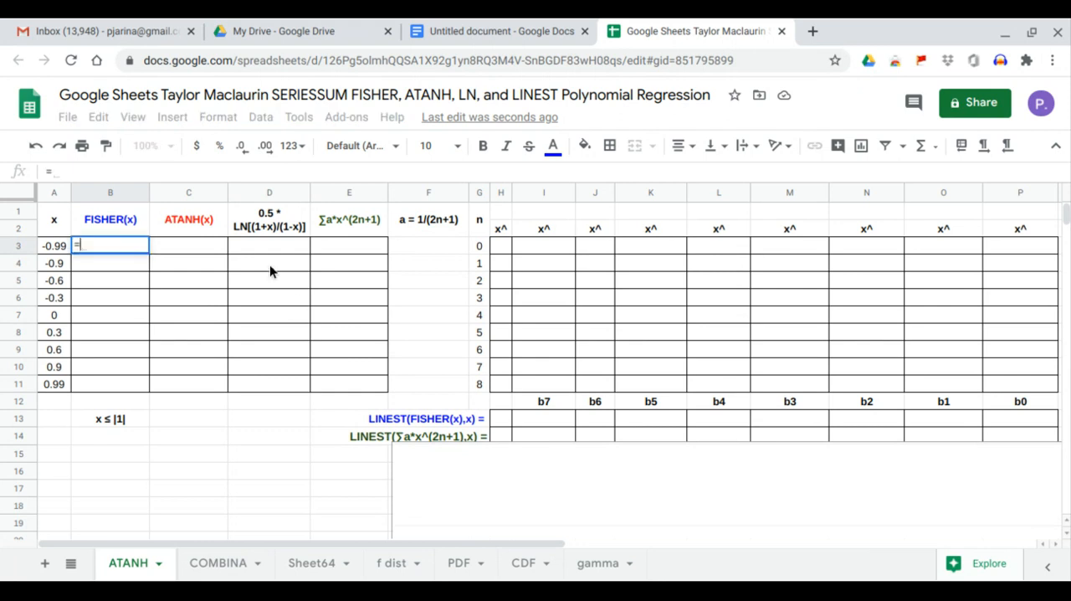
pyautogui.write('arr')
pyautogui.press('Tab')
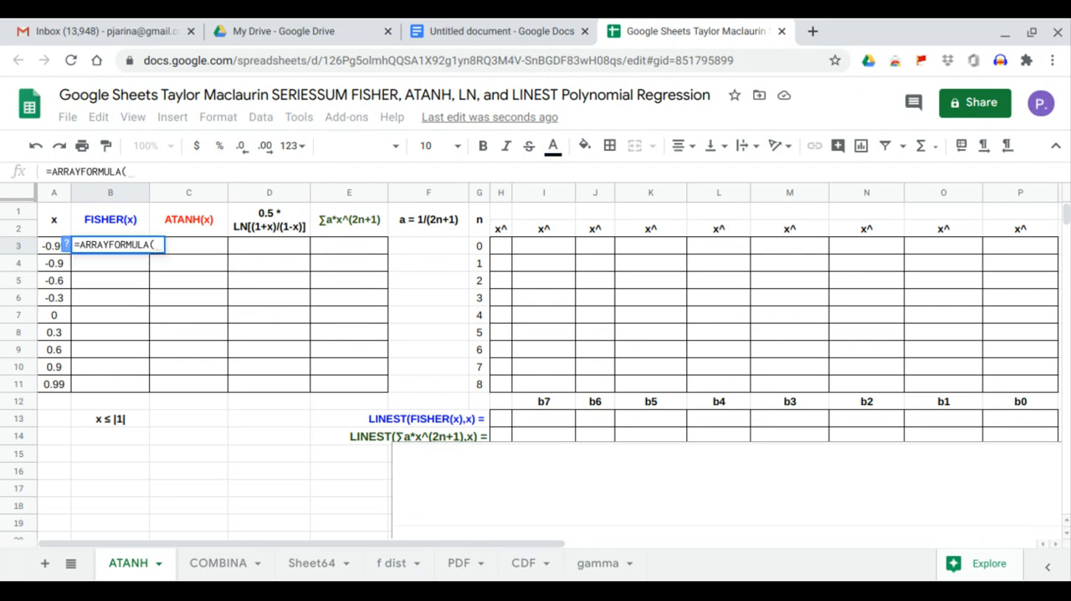
pyautogui.write('fis')
pyautogui.press('Tab')
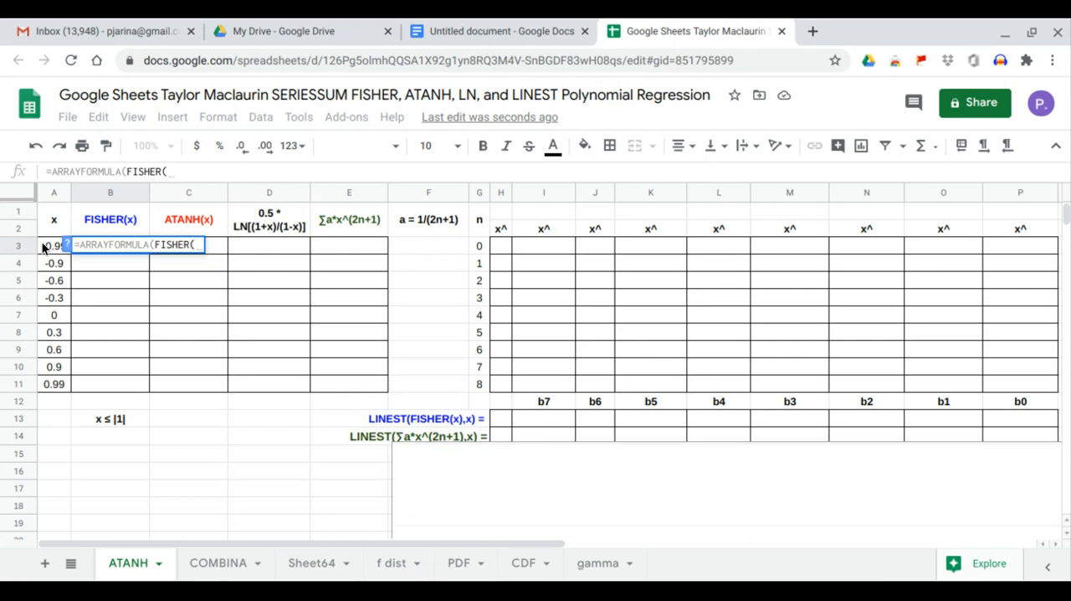
pyautogui.moveTo(44, 246); pyautogui.dragTo(54, 386)
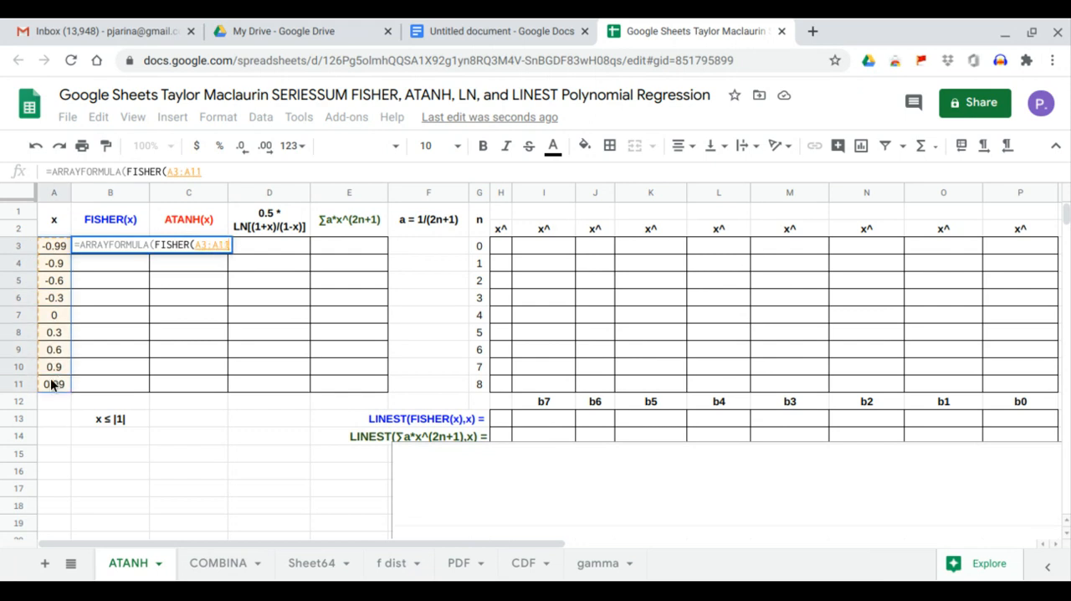
pyautogui.press('Return')
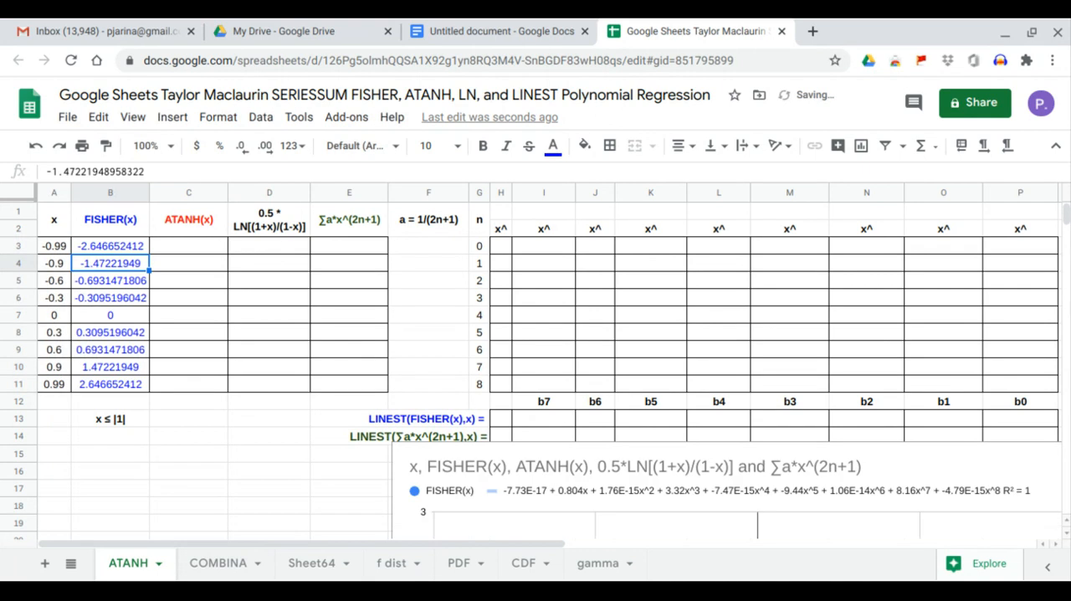
# Fill the ATANH(x) column from C3 with =ARRAYFORMULA(ATANH(A3:A11)).
pyautogui.click(195, 245)
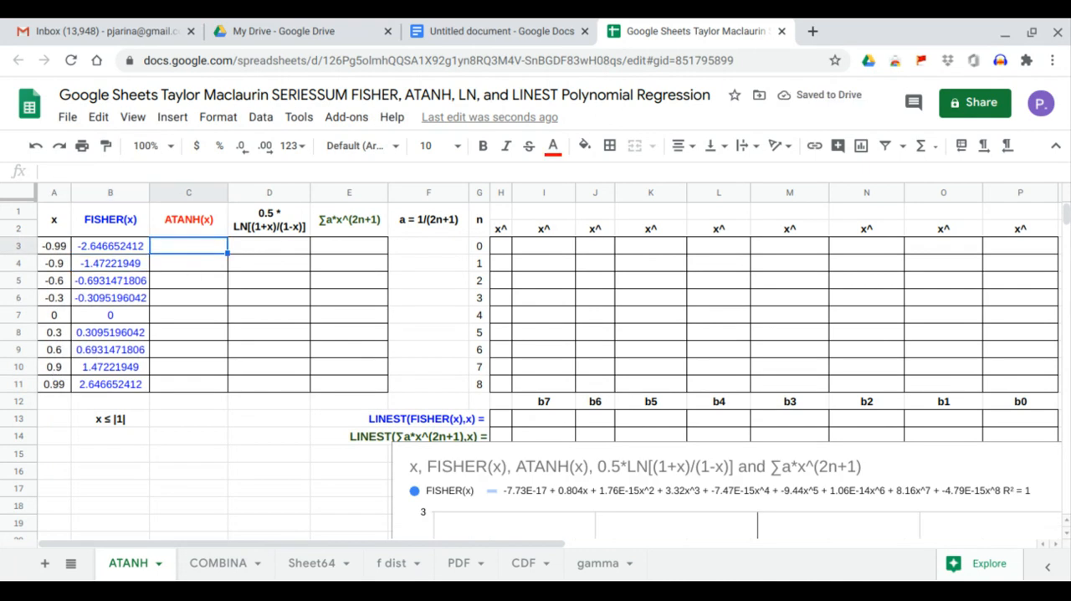
pyautogui.write('=')
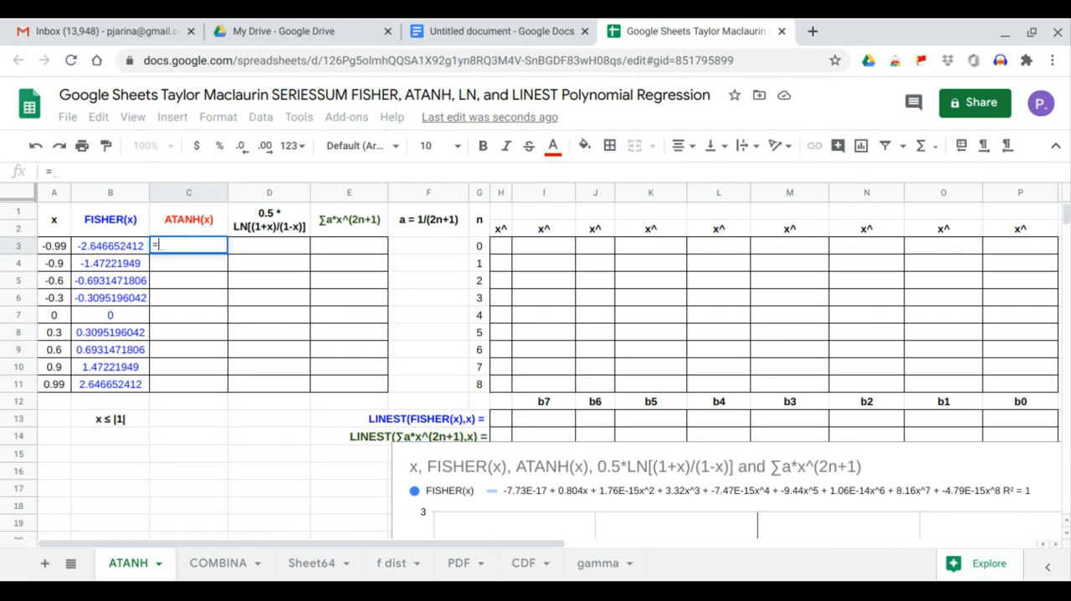
pyautogui.write('arr')
pyautogui.press('Tab')
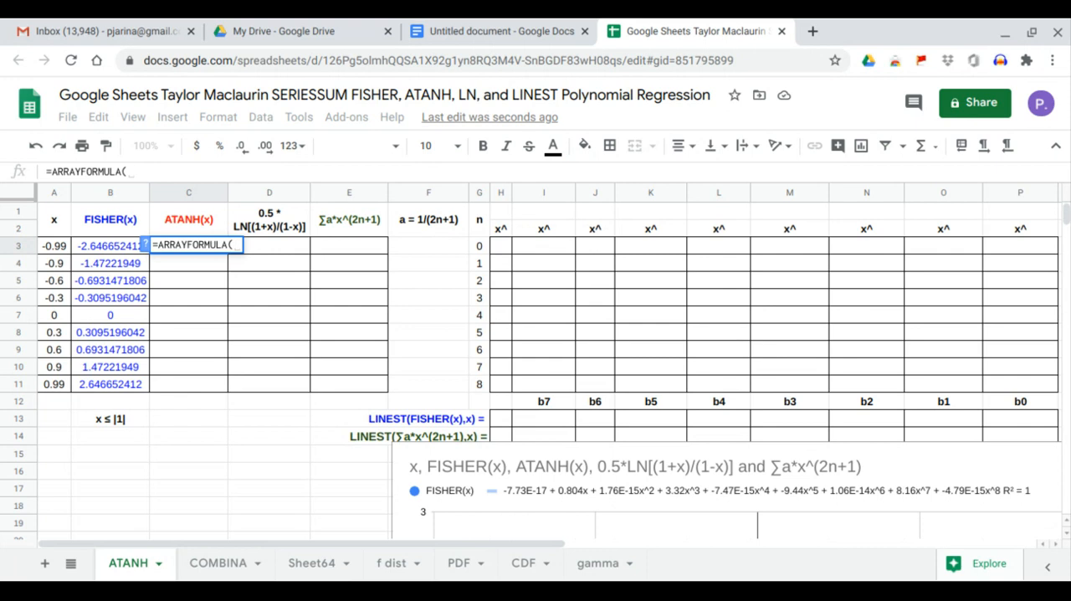
pyautogui.write('atan')
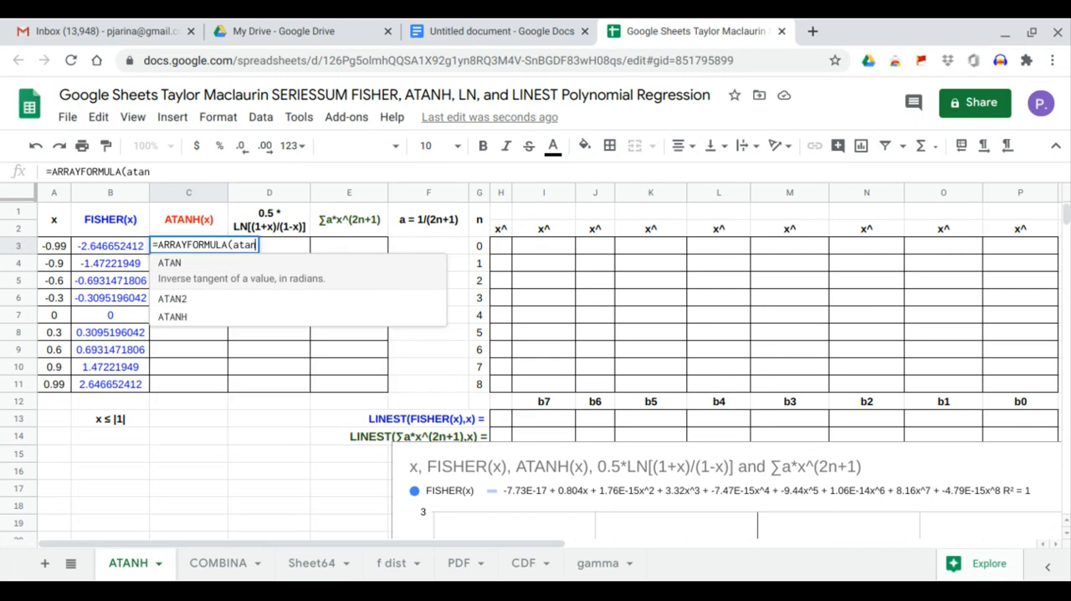
pyautogui.write('h')
pyautogui.press('Tab')
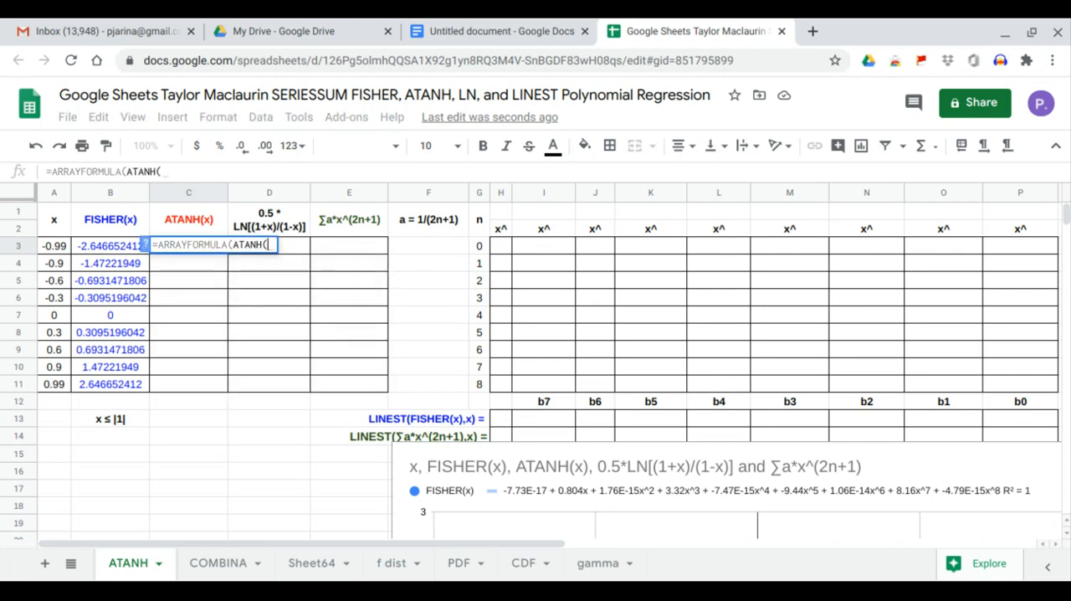
pyautogui.moveTo(55, 245); pyautogui.dragTo(54, 385)
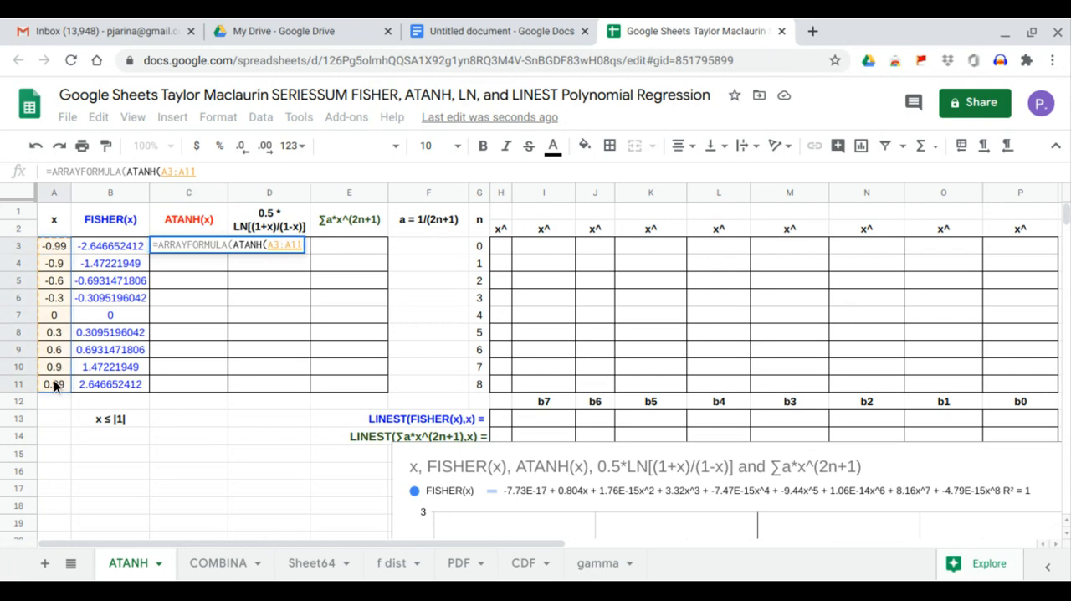
pyautogui.press('Return')
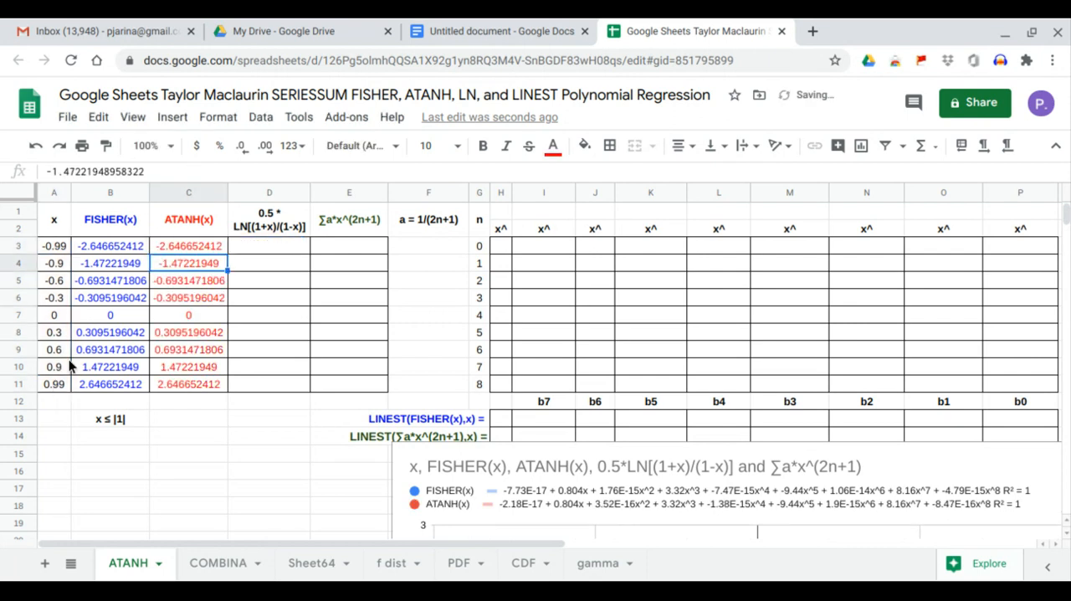
# Move the chart up beside the table so it starts at row 1 over column F.
pyautogui.moveTo(110, 246); pyautogui.dragTo(166, 384)
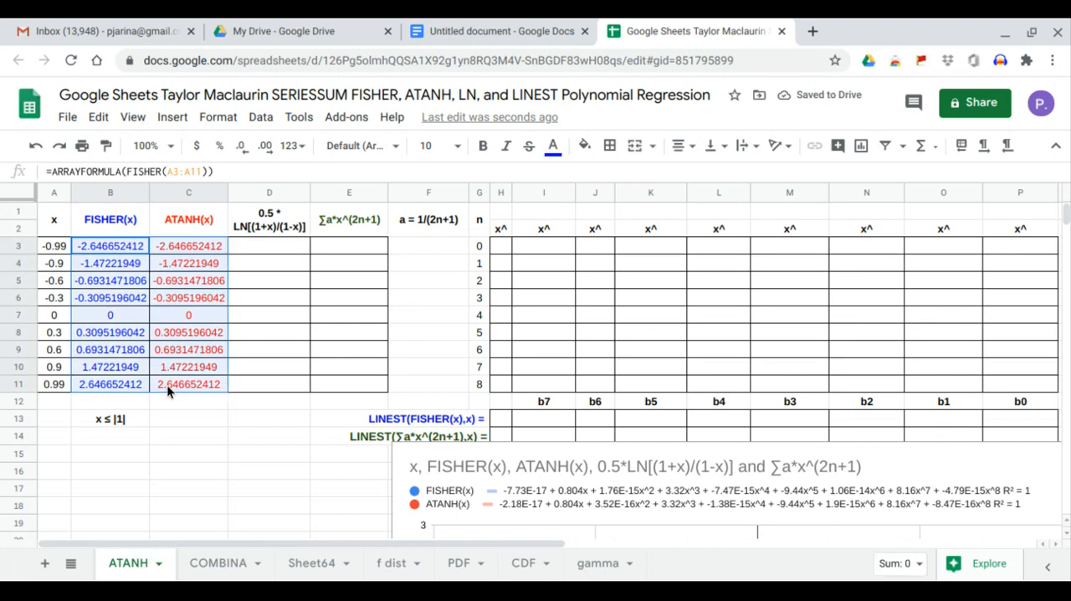
pyautogui.click(491, 499)
pyautogui.moveTo(494, 410); pyautogui.dragTo(538, 231)
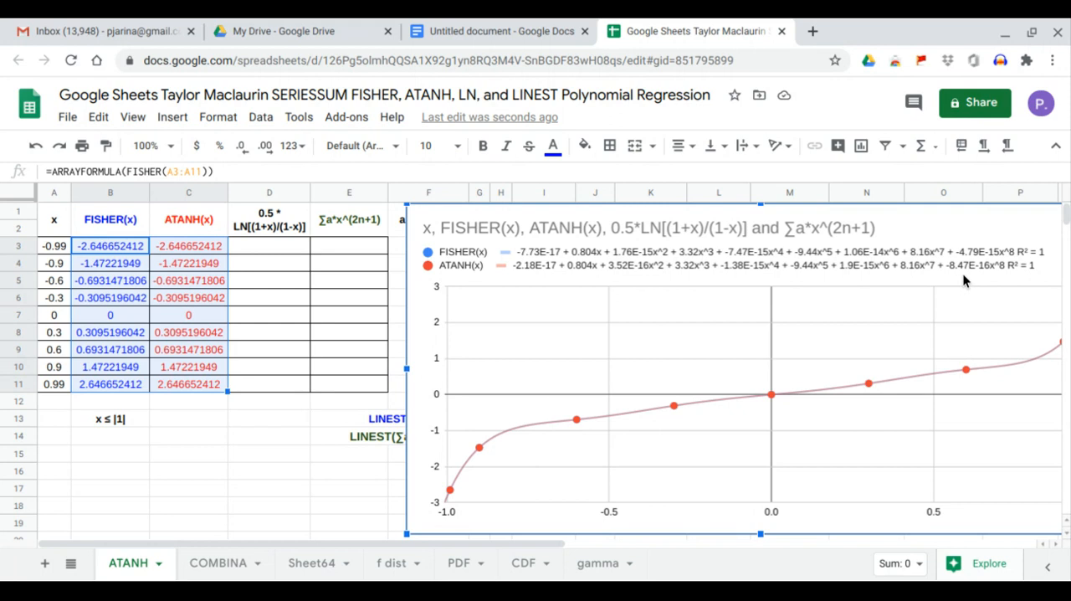
pyautogui.moveTo(837, 310)
pyautogui.mouseDown()
pyautogui.moveTo(865, 293)
pyautogui.moveTo(843, 294)
pyautogui.mouseUp()
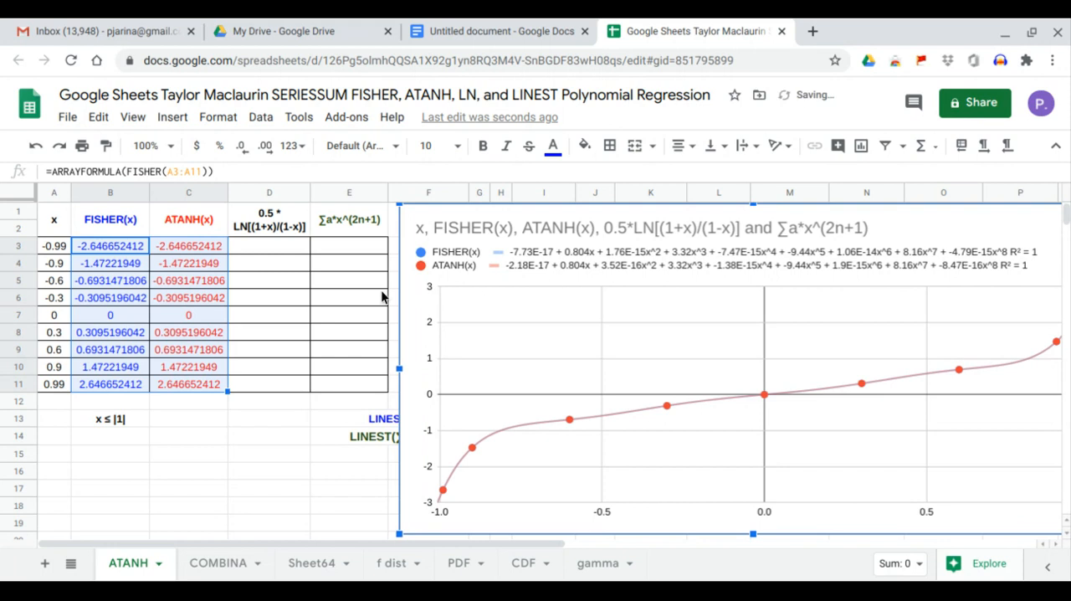
# Enter =ARRAYFORMULA(LN(1+A3:A11)) in D3 under the 0.5 * LN[(1+x)/(1-x)] heading.
pyautogui.click(282, 243)
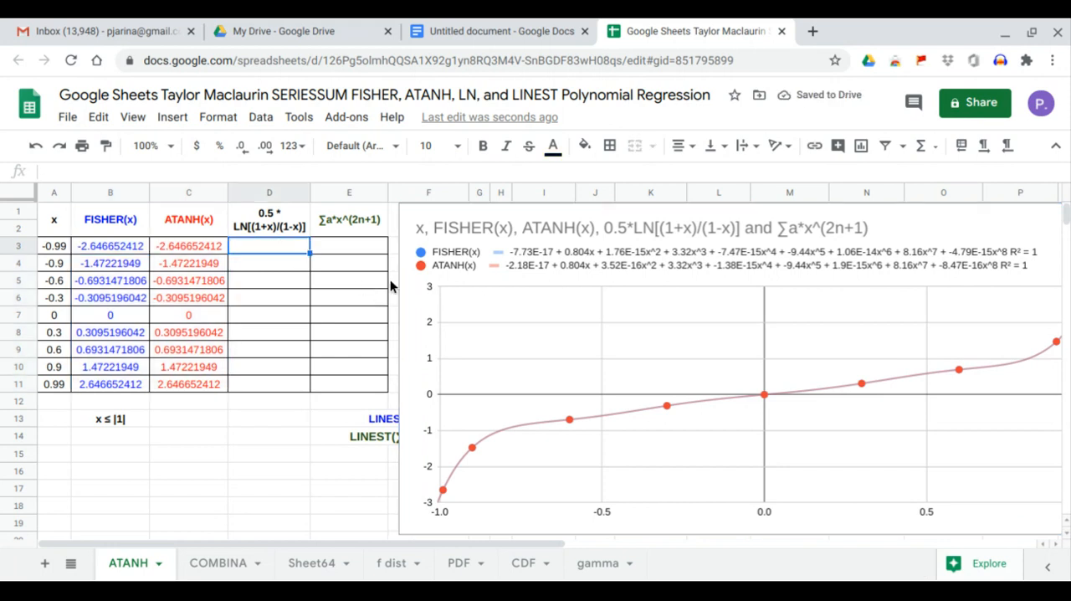
pyautogui.write('=')
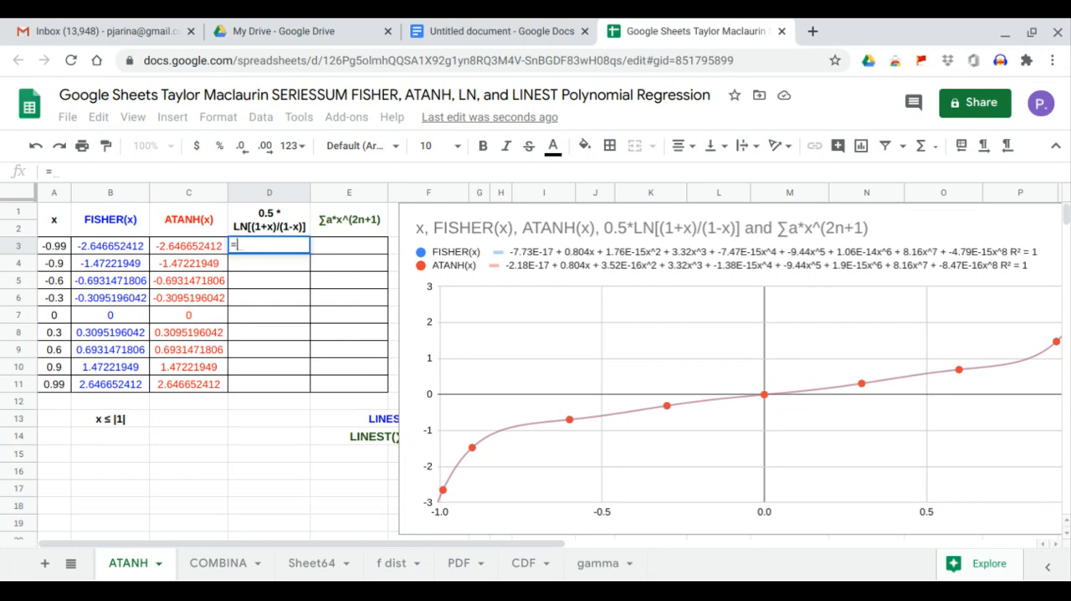
pyautogui.write('arr')
pyautogui.press('Tab')
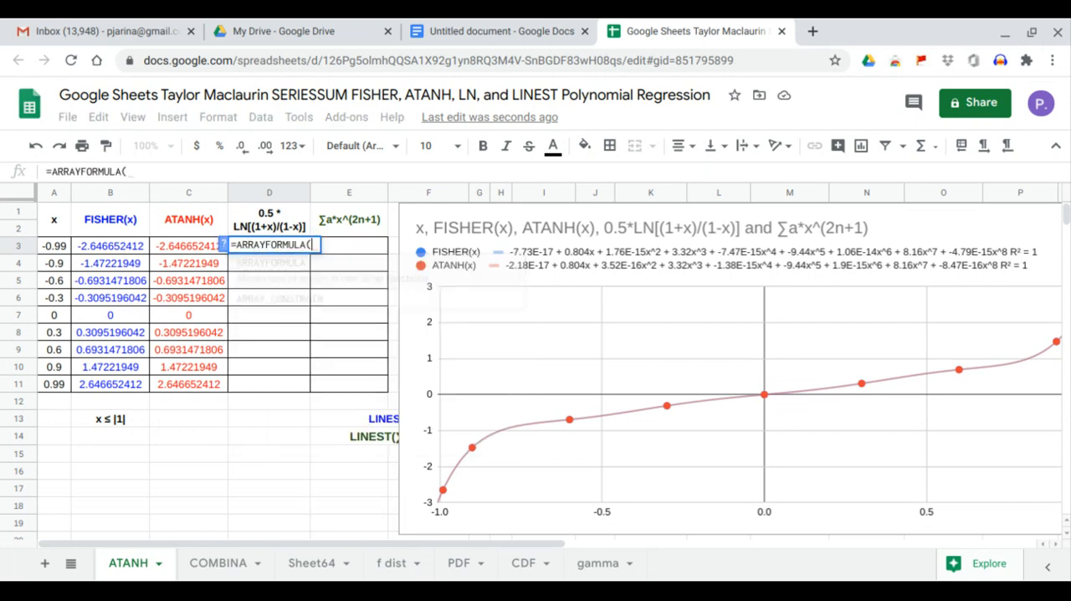
pyautogui.write('ln')
pyautogui.press('Tab')
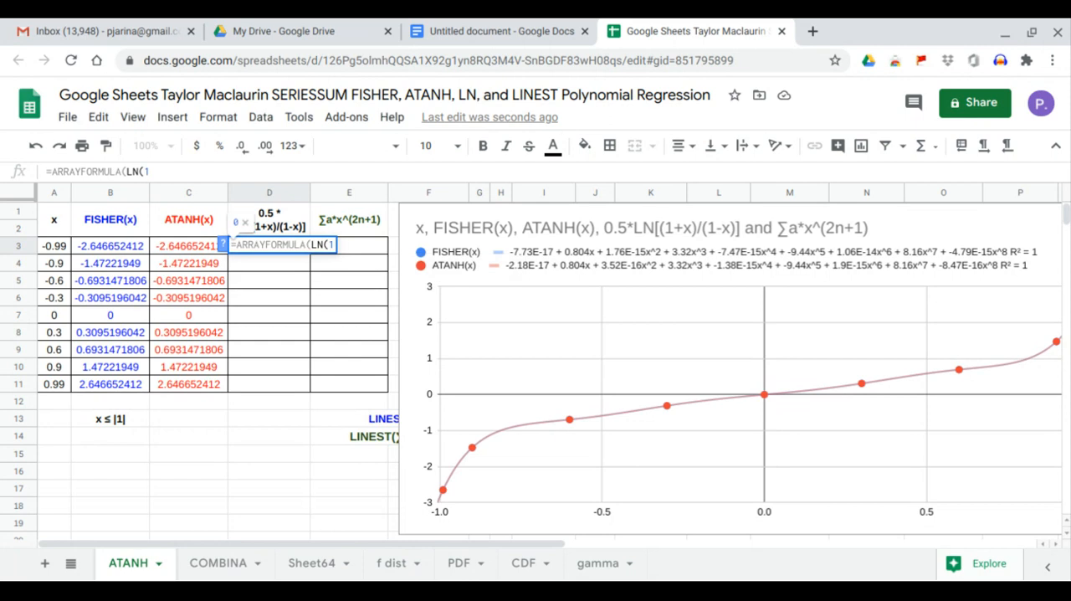
pyautogui.write('1+')
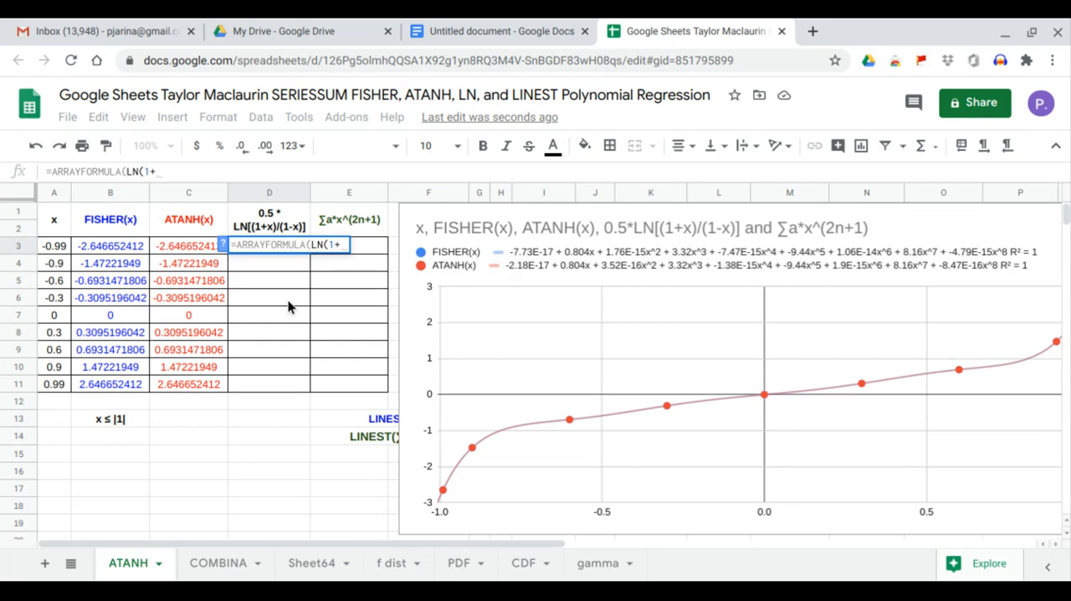
pyautogui.moveTo(68, 253); pyautogui.dragTo(61, 385)
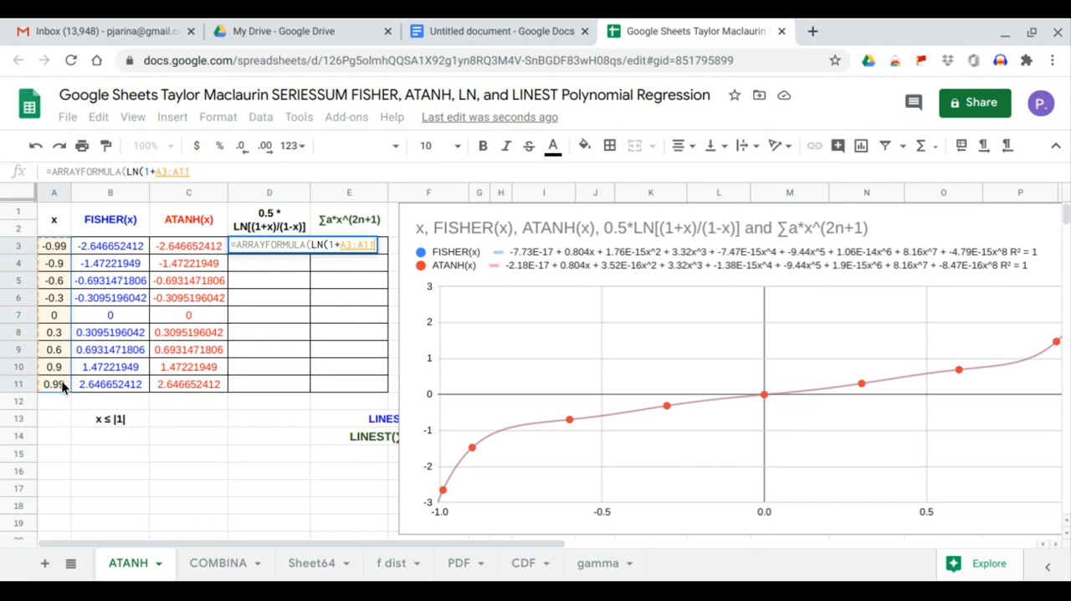
pyautogui.press('Return')
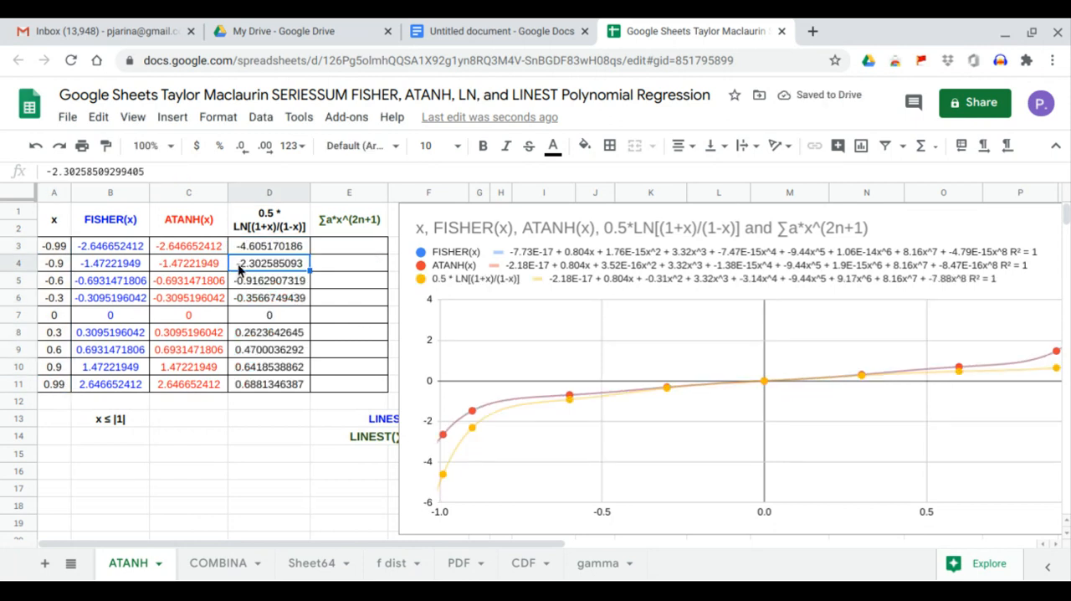
# Extend the D3 formula to =ARRAYFORMULA(LN((1+A3:A11)/(1-A3:A11))), dividing by 1-x inside the logarithm.
pyautogui.click(259, 247)
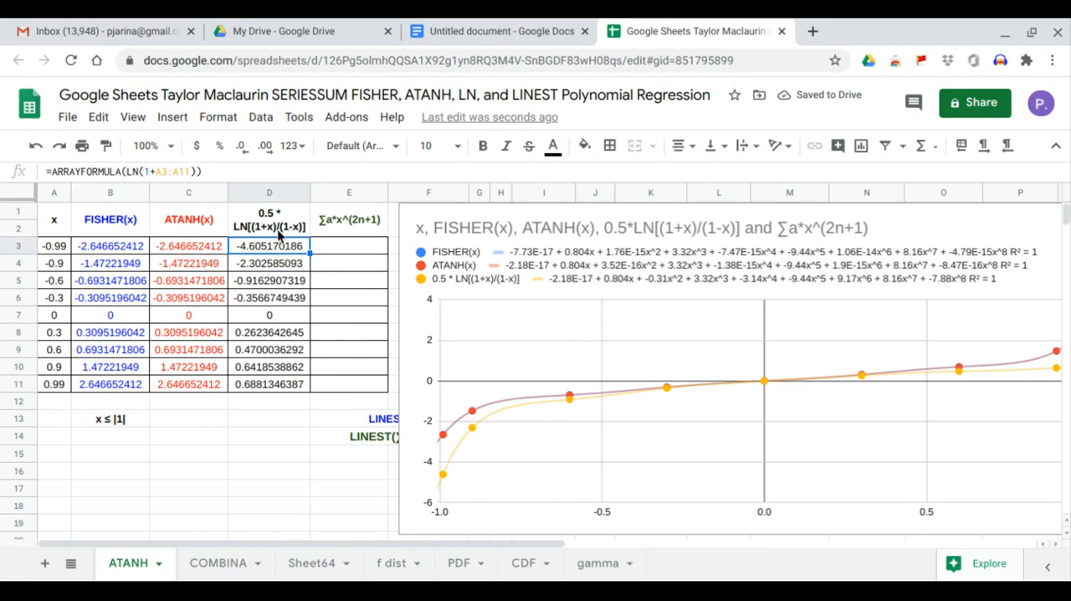
pyautogui.click(195, 171)
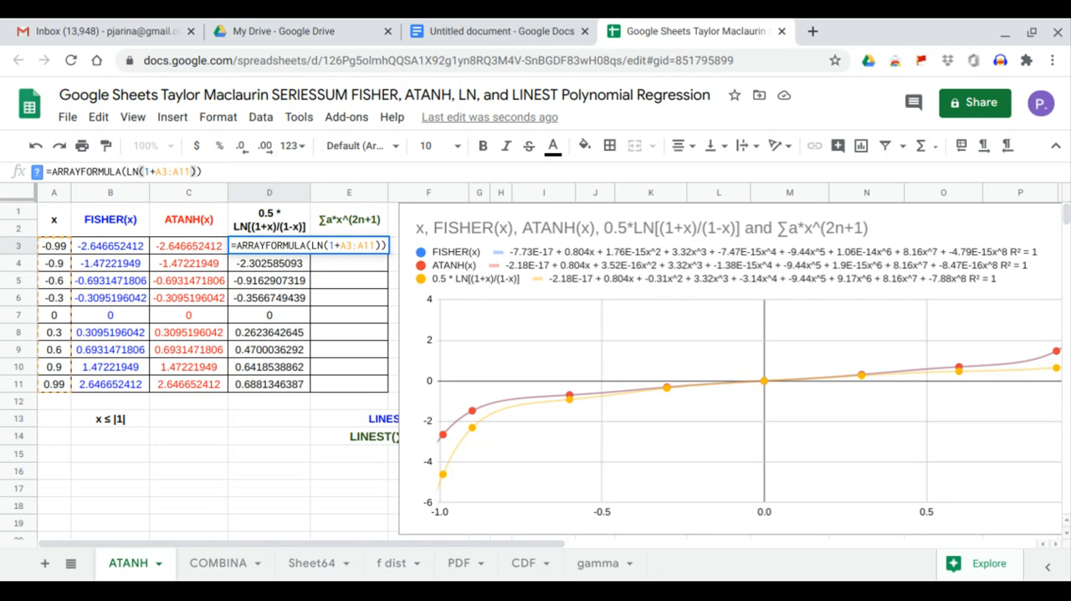
pyautogui.write('/')
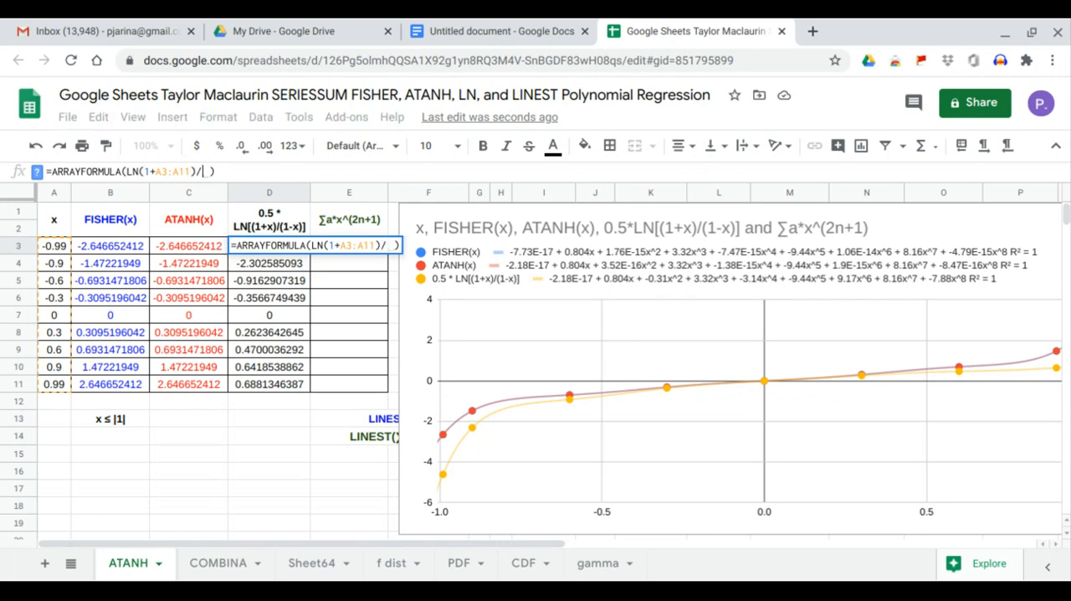
pyautogui.write('(1-')
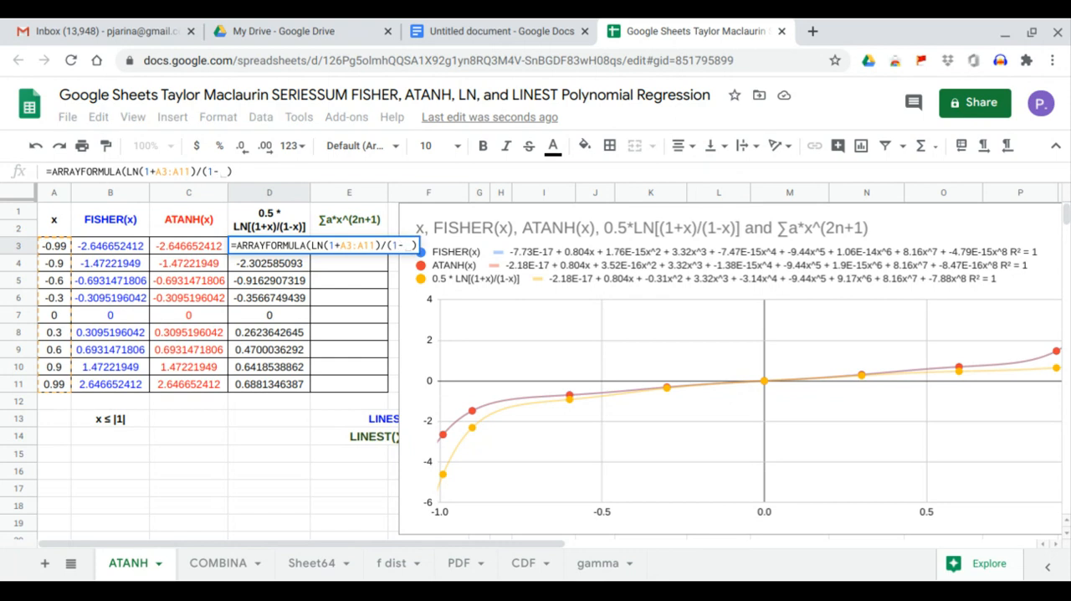
pyautogui.moveTo(58, 246); pyautogui.dragTo(60, 383)
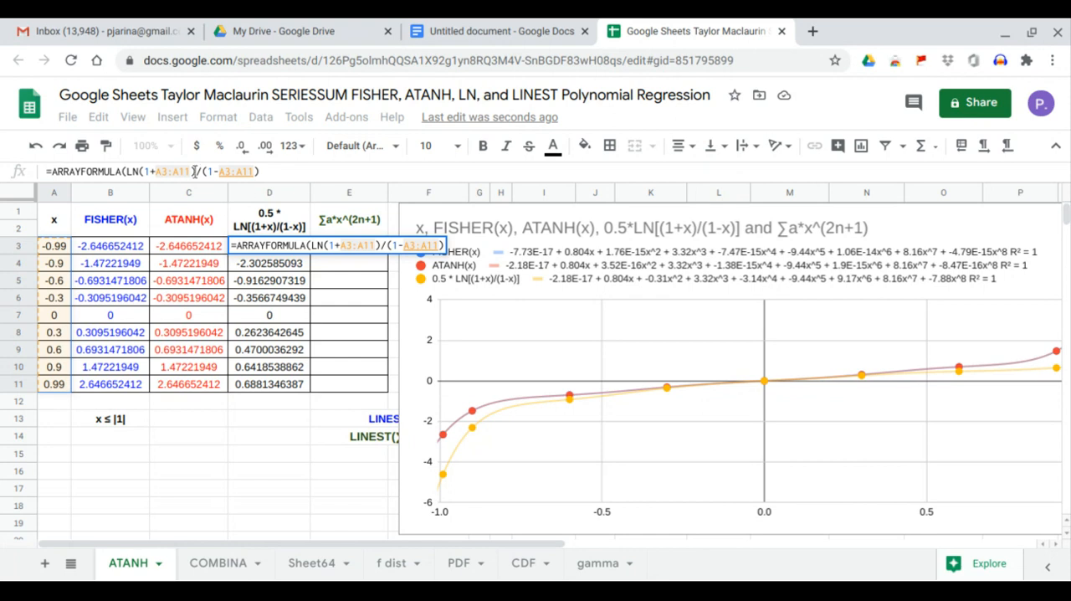
pyautogui.click(138, 171)
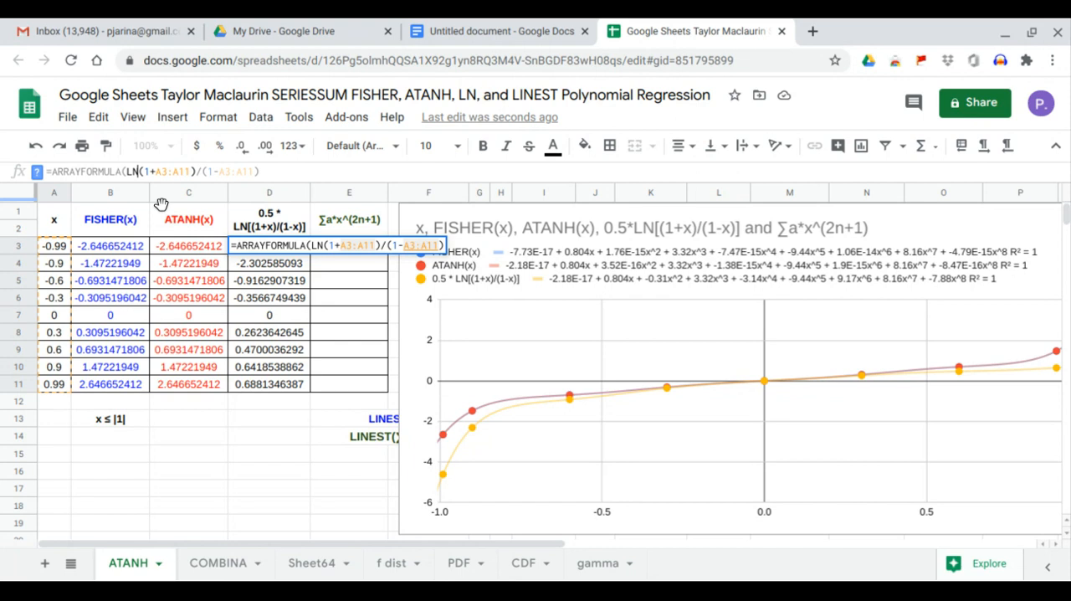
pyautogui.write('(')
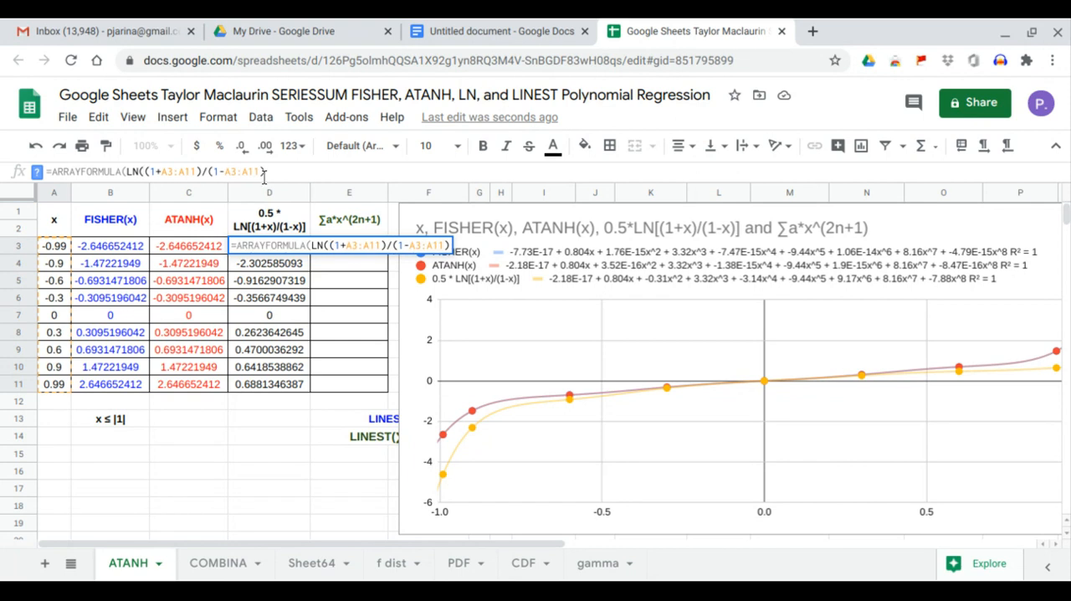
pyautogui.click(276, 172)
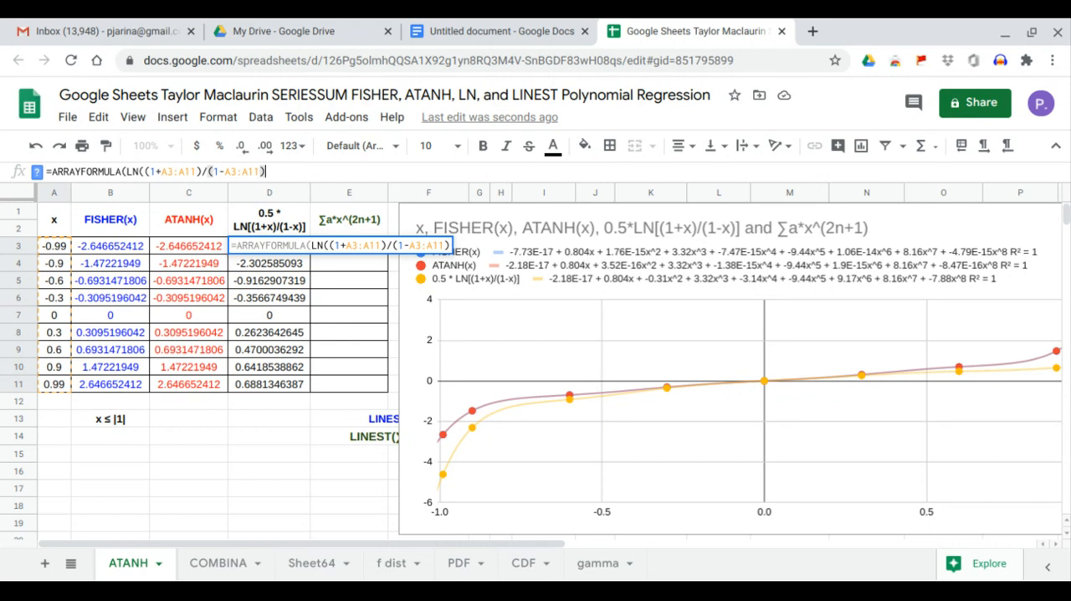
pyautogui.write(')')
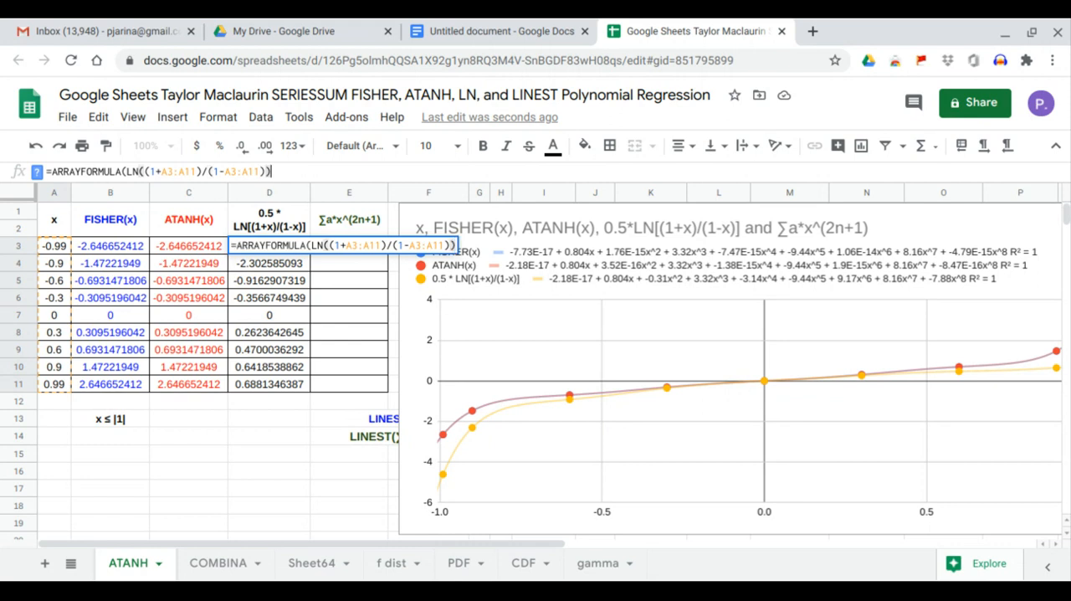
pyautogui.press('Return')
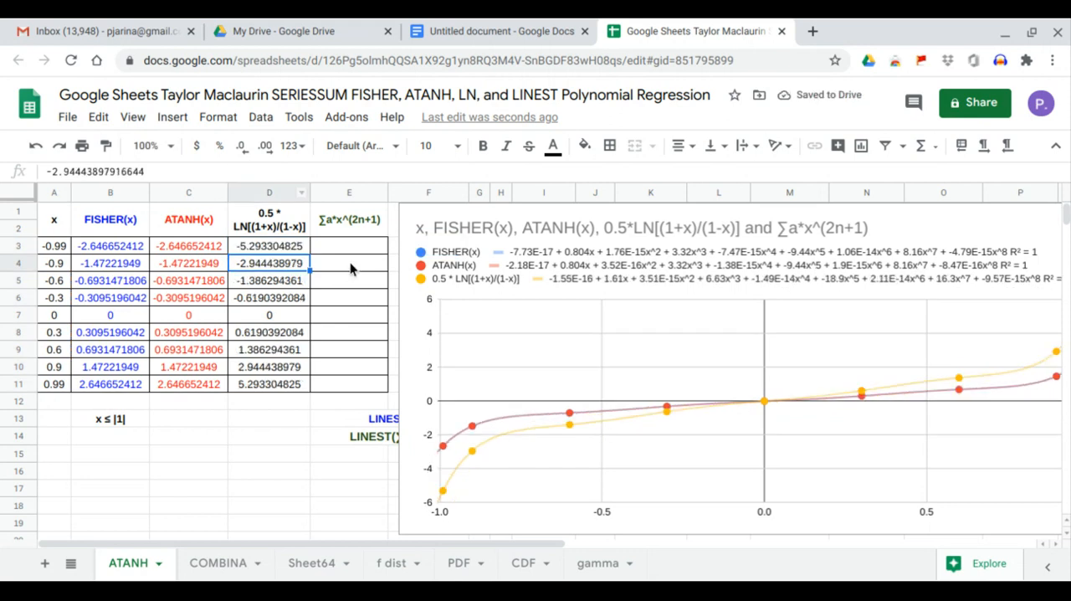
# Multiply the logarithm in D3 by 0.5 so the formula reads =ARRAYFORMULA(0.5*LN((1+A3:A11)/(1-A3:A11))).
pyautogui.click(298, 249)
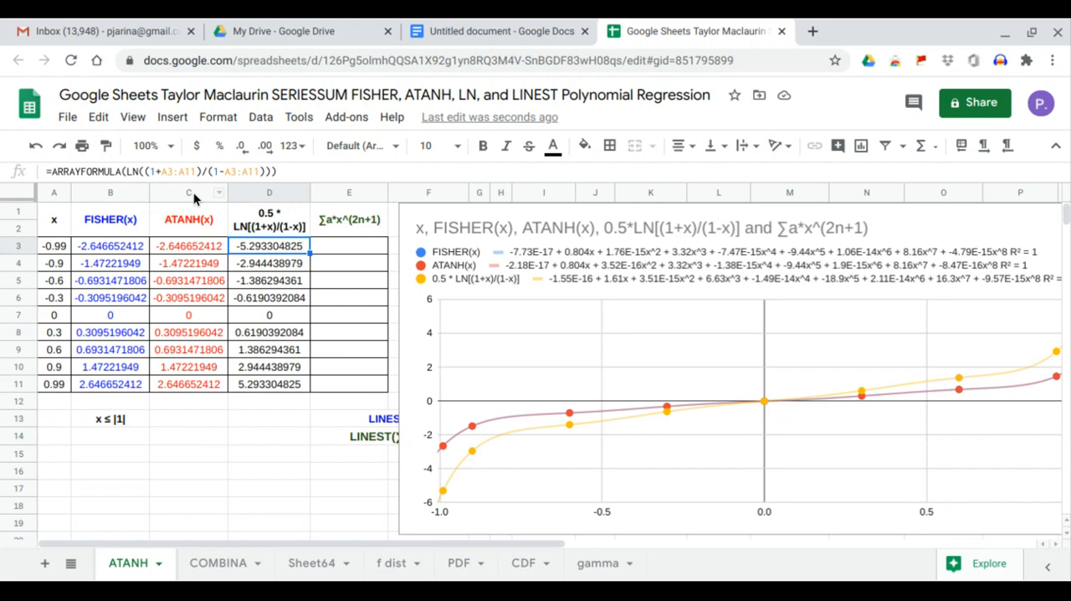
pyautogui.click(128, 170)
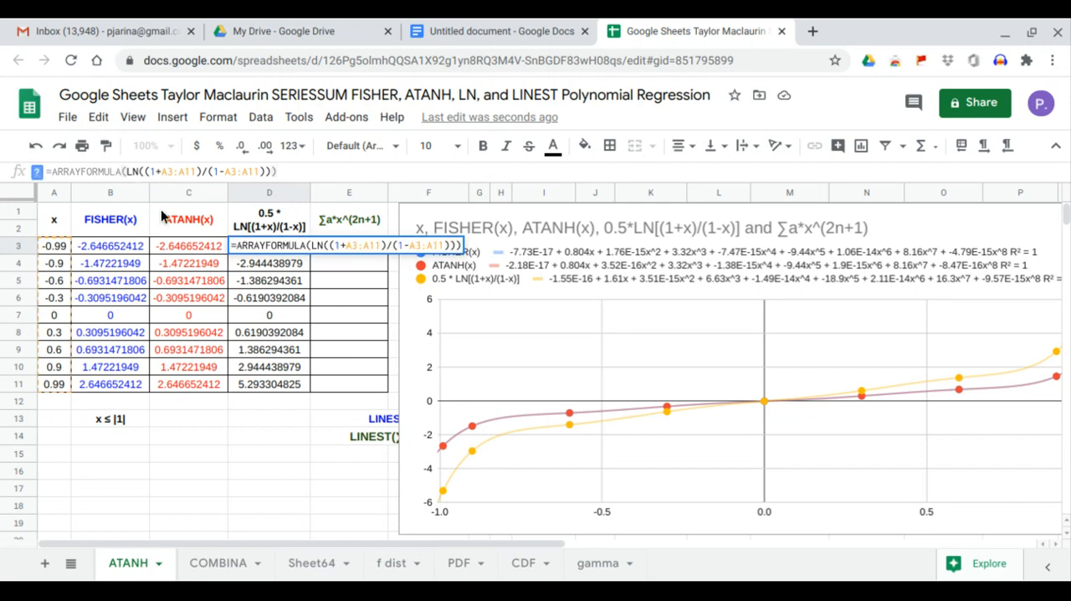
pyautogui.click(125, 170)
pyautogui.write('0.5')
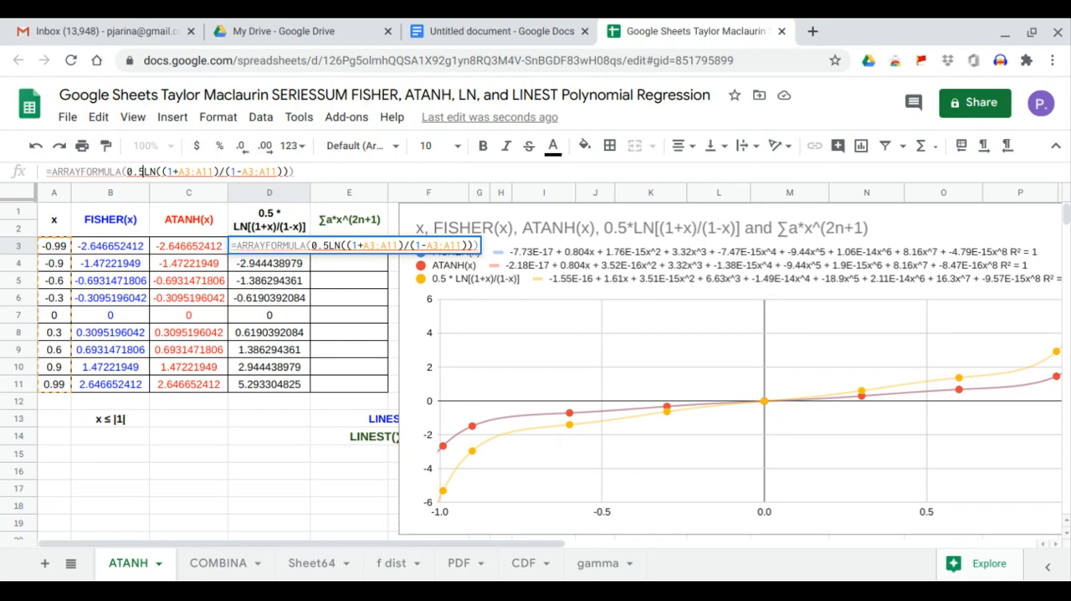
pyautogui.write('*')
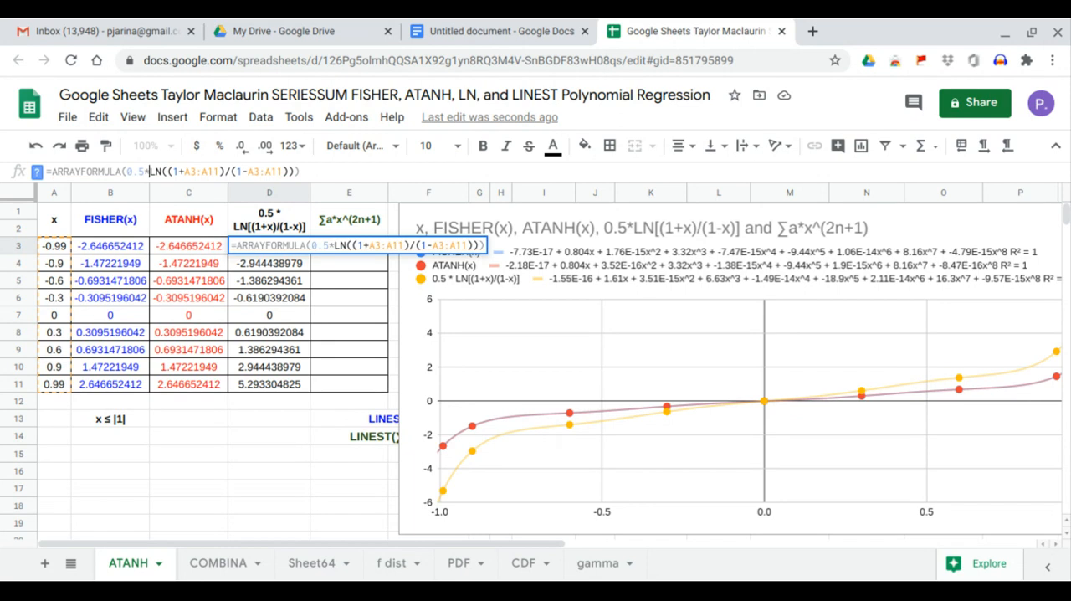
pyautogui.press('Return')
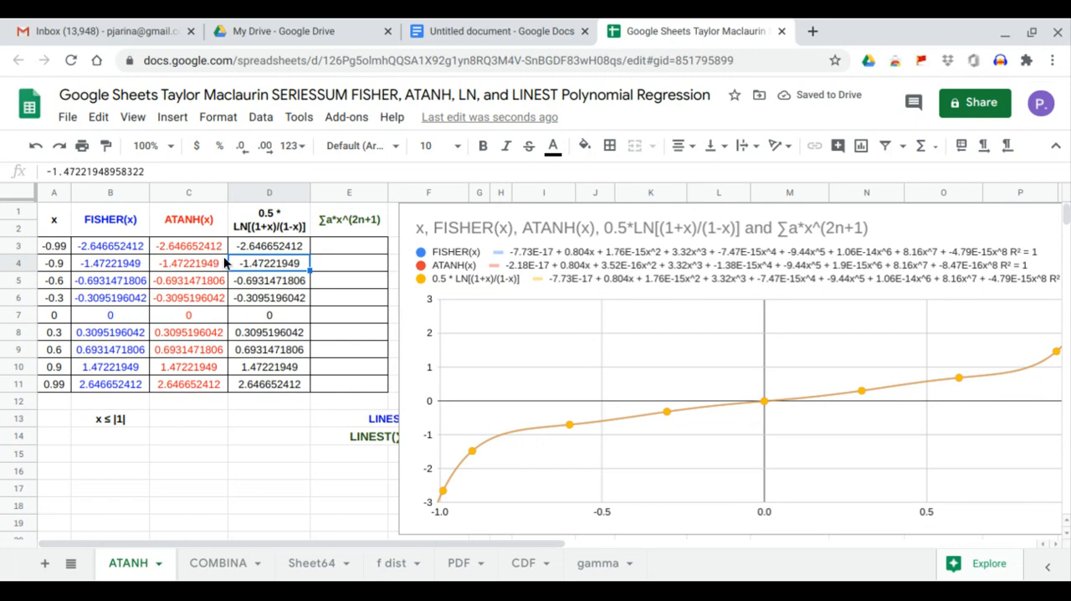
# Compare the FISHER, ATANH and logarithmic results in B3:D11 with their trendline equations in the chart legend.
pyautogui.moveTo(119, 250); pyautogui.dragTo(248, 390)
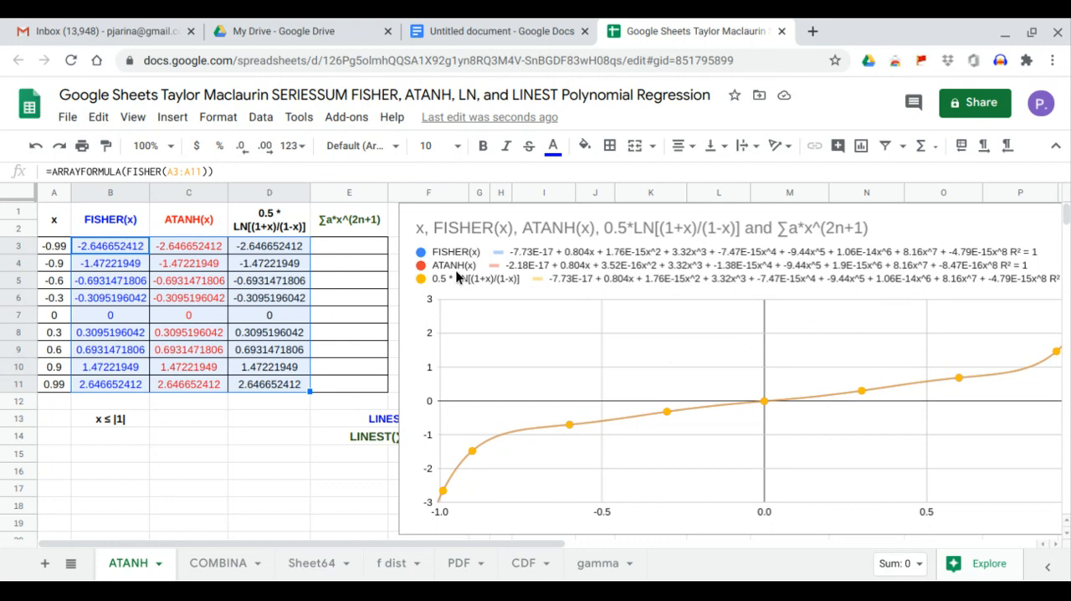
pyautogui.click(352, 245)
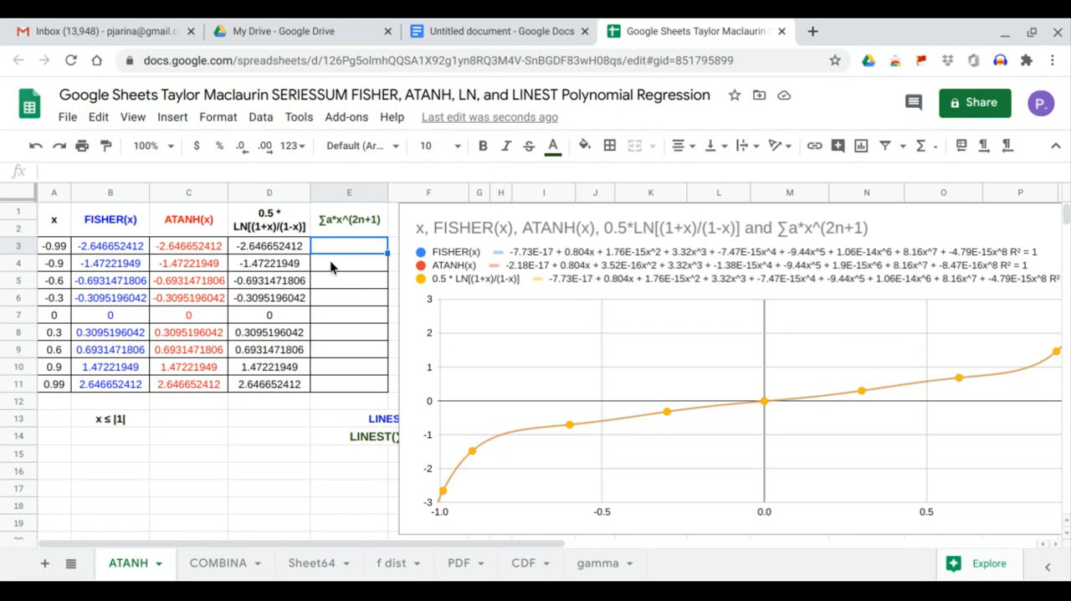
pyautogui.click(471, 259)
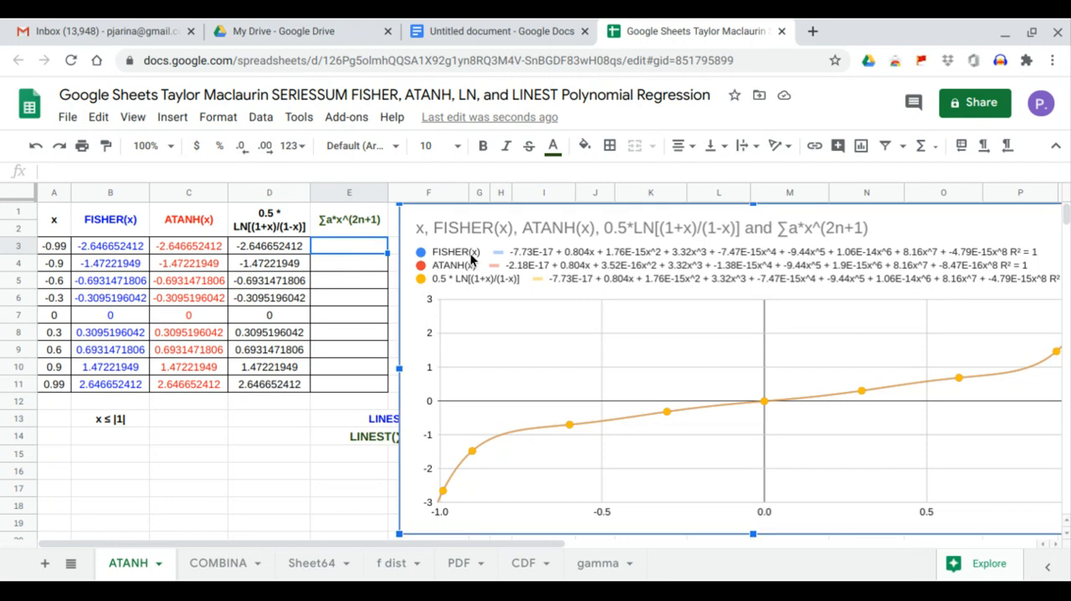
# Begin an ARRAYFORMULA with SERIESSUM in E3, using A3:A11 as x, 1 as the initial power and 2 as the power step.
pyautogui.click(373, 248)
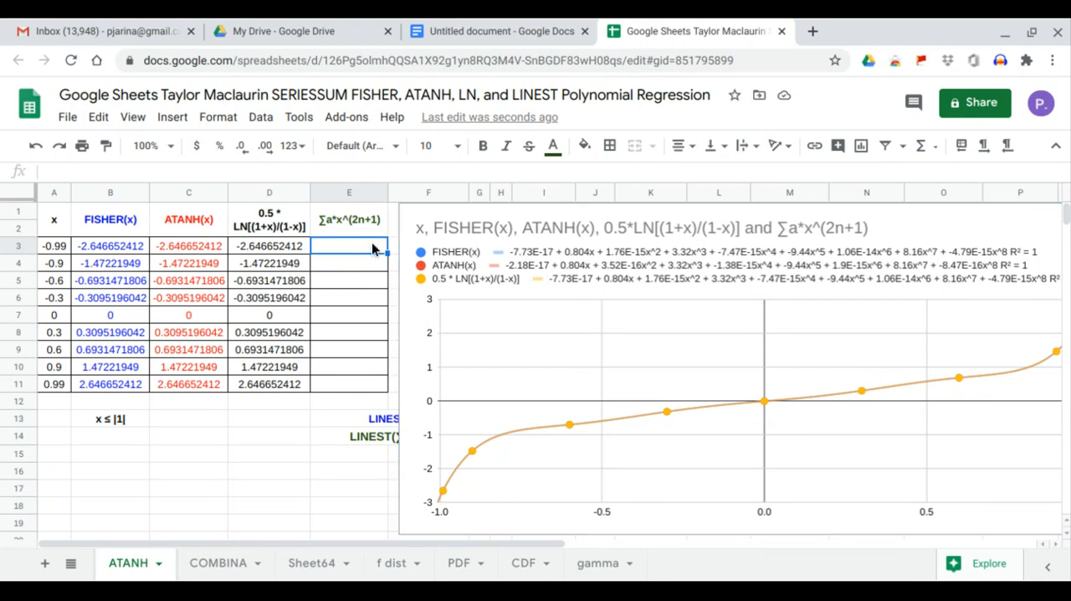
pyautogui.write('=ARRAYFORMULA(')
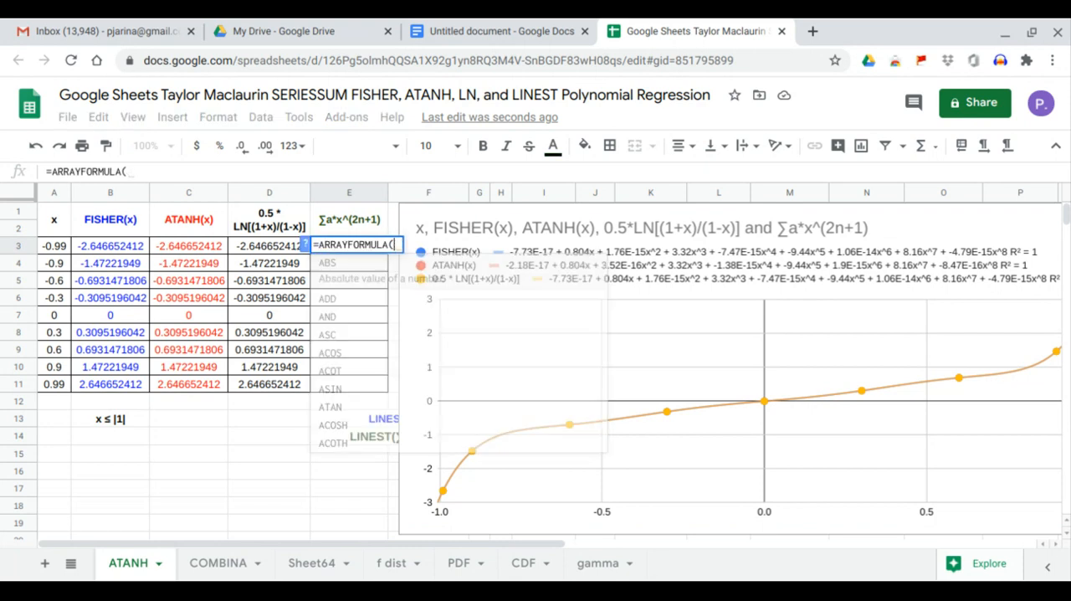
pyautogui.write('ser')
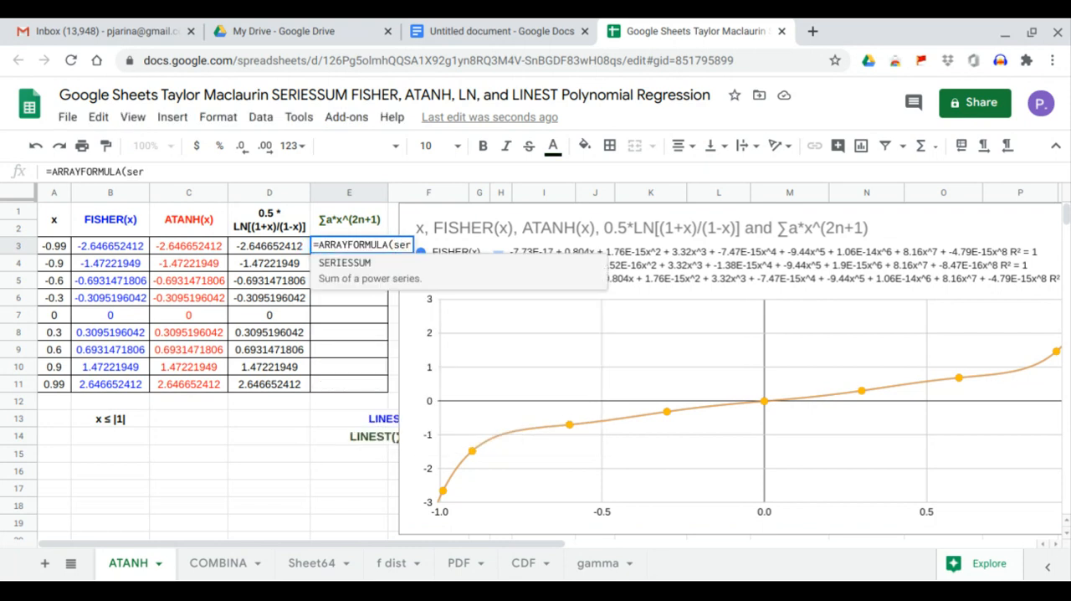
pyautogui.press('Tab')
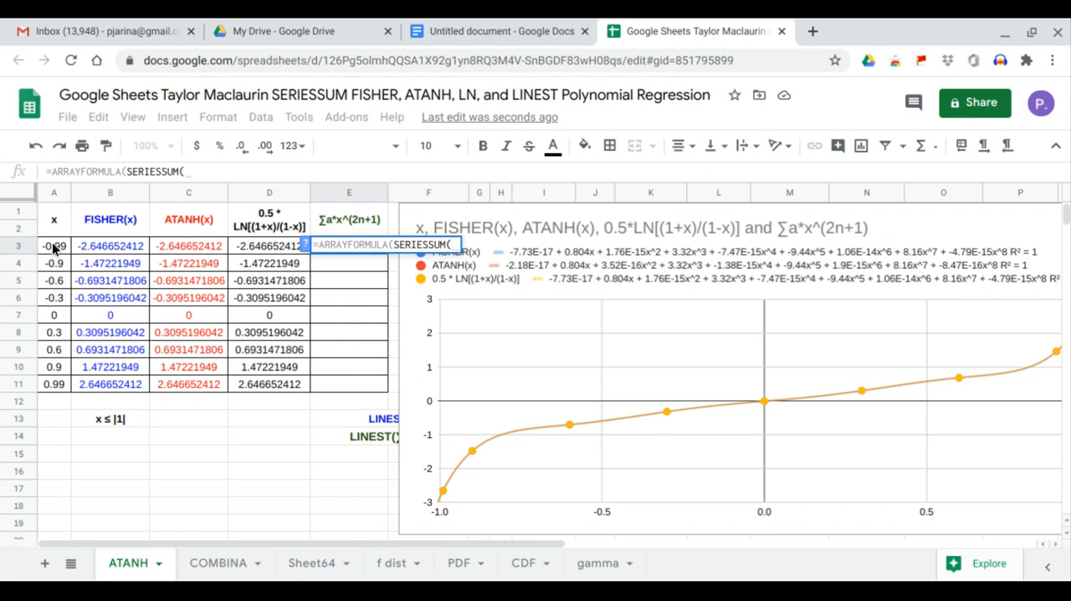
pyautogui.moveTo(54, 246); pyautogui.dragTo(63, 387)
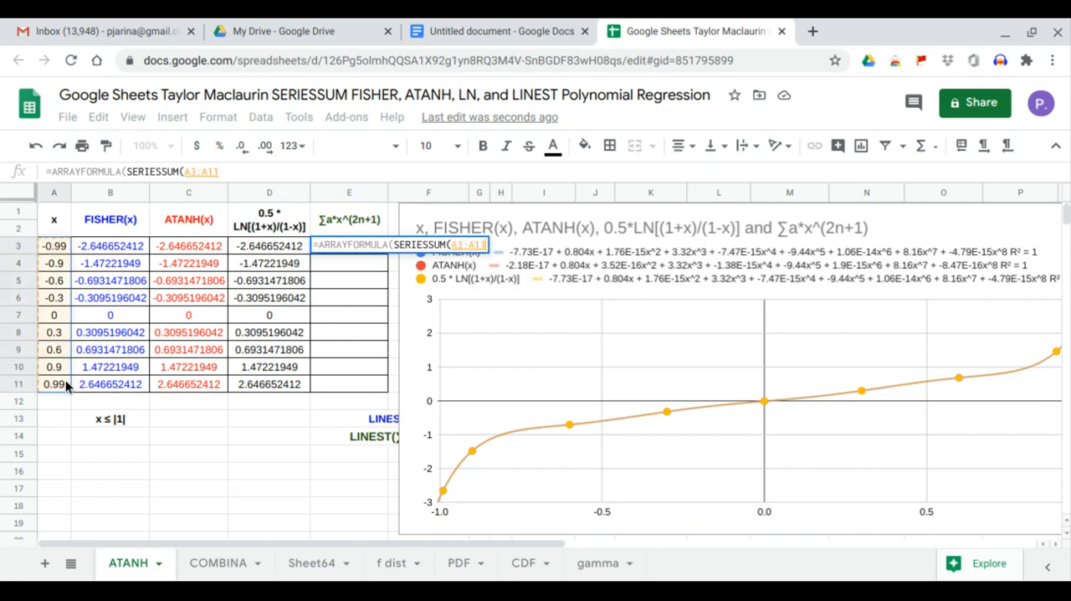
pyautogui.write(',')
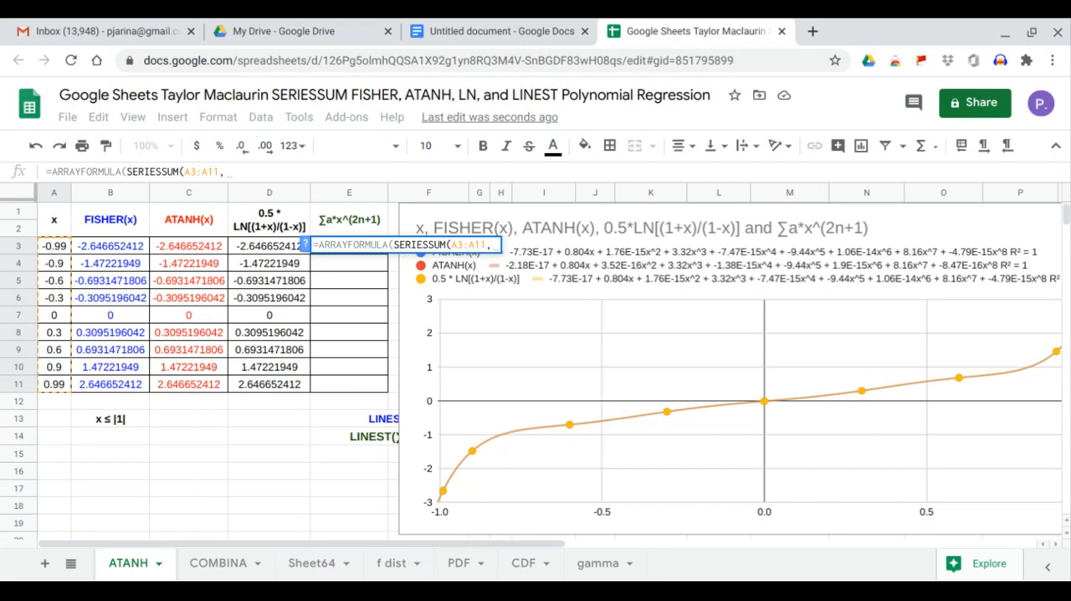
pyautogui.write('1,2')
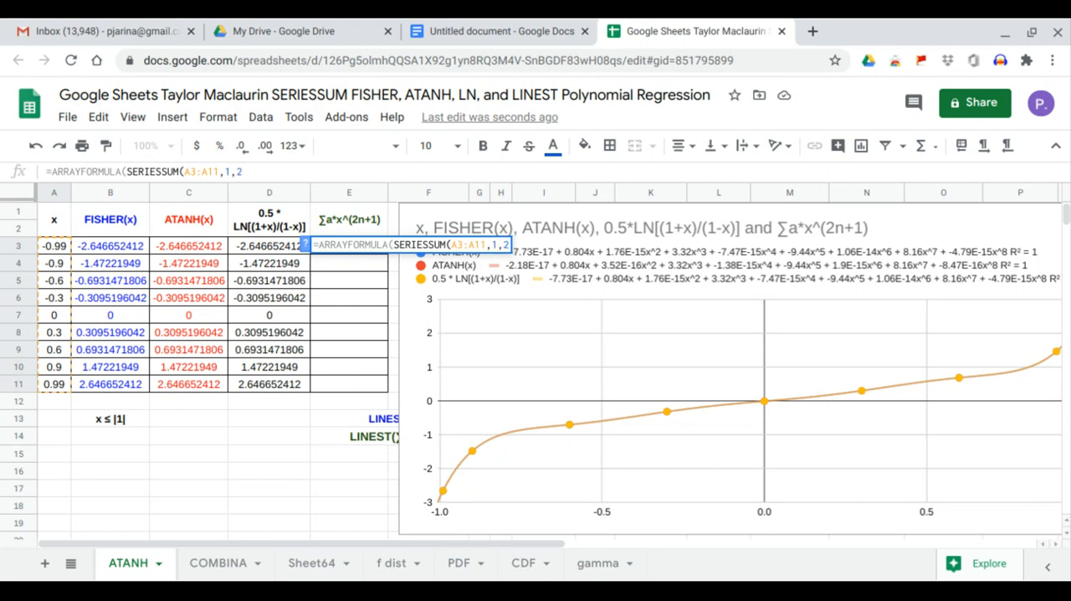
pyautogui.write(',')
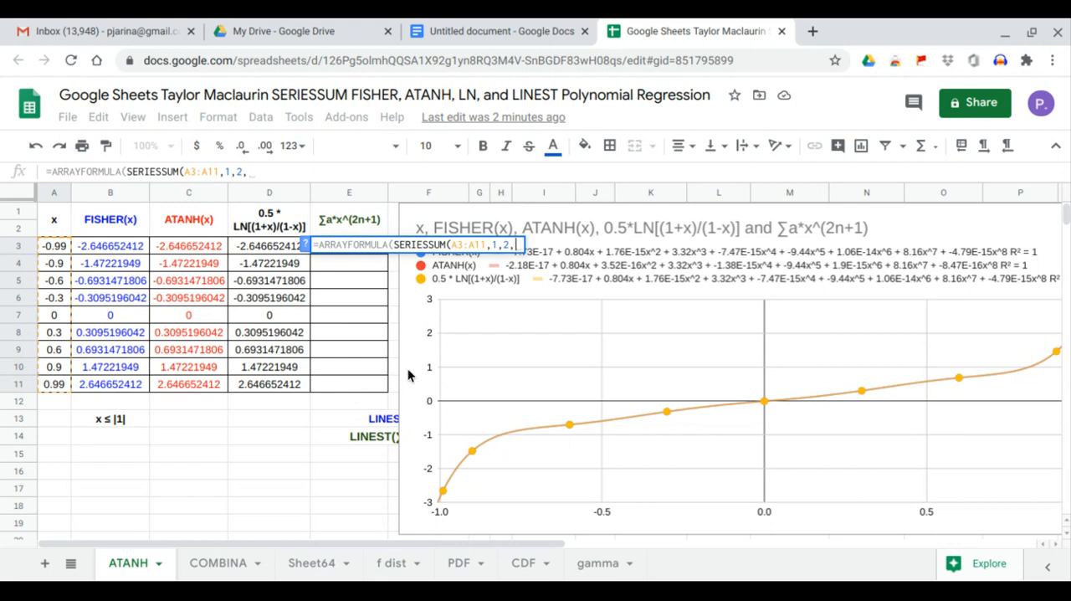
# Shift the chart off columns F and G and complete the E3 SERIESSUM formula with the coefficient range F3:F11.
pyautogui.click(435, 376)
pyautogui.moveTo(435, 375); pyautogui.dragTo(647, 380)
pyautogui.click(431, 384)
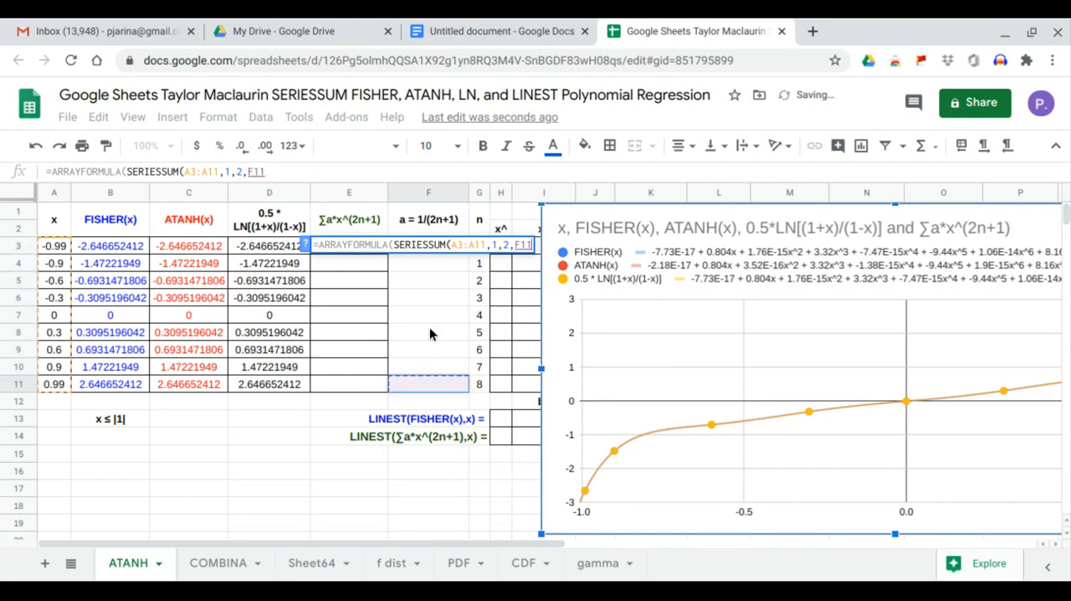
pyautogui.moveTo(431, 333); pyautogui.dragTo(428, 251)
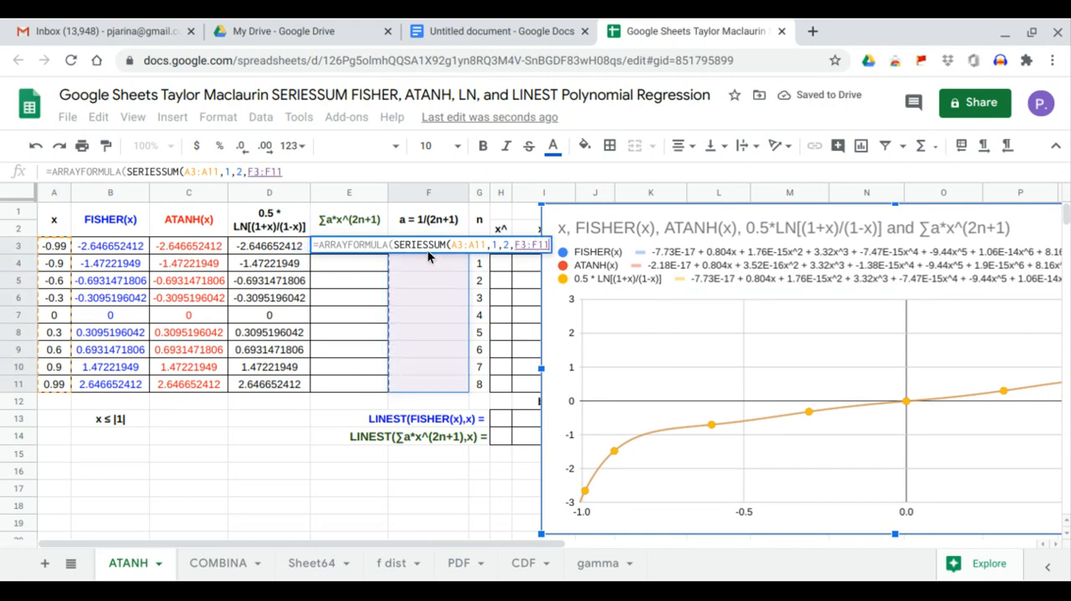
pyautogui.press('Return')
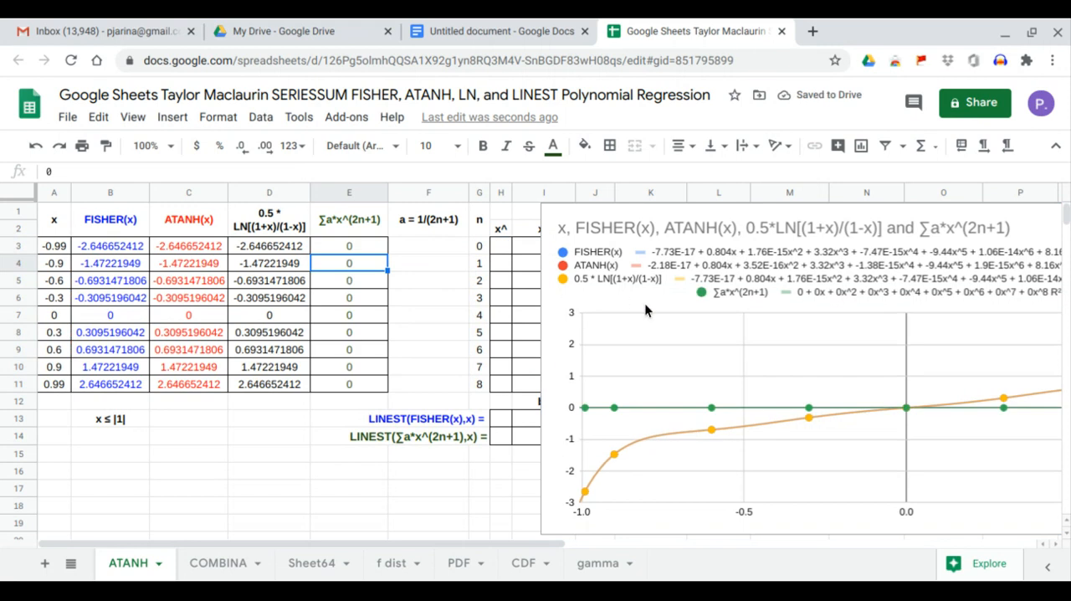
# Move the chart clear of column G and fill the coefficients from F3 with =ARRAYFORMULA(1/(2*G3:G11+1)).
pyautogui.moveTo(641, 307); pyautogui.dragTo(613, 301)
pyautogui.click(442, 242)
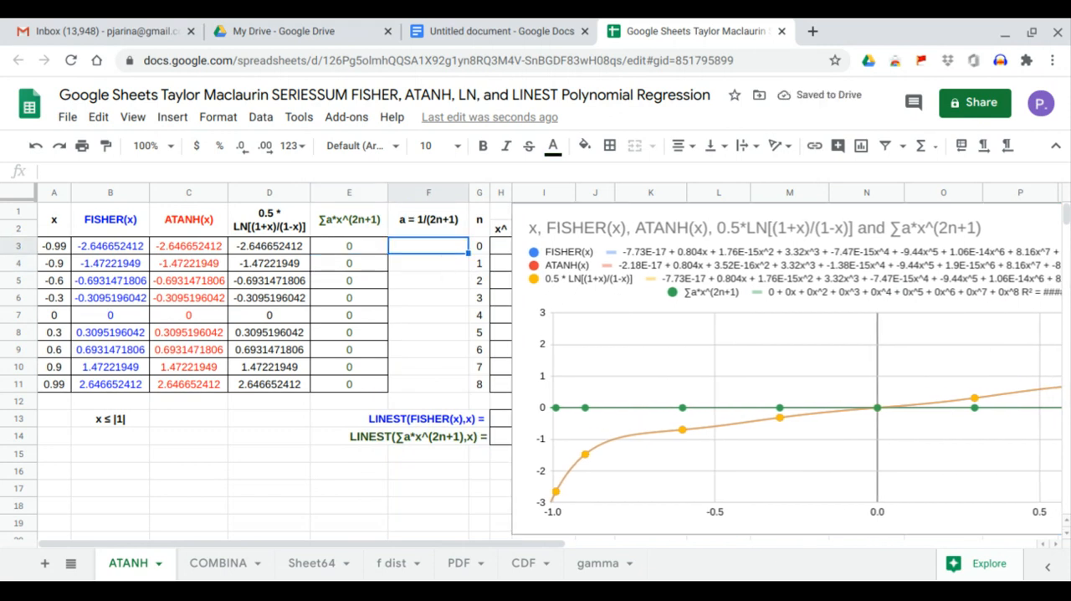
pyautogui.write('=ARRAYFORMULA(')
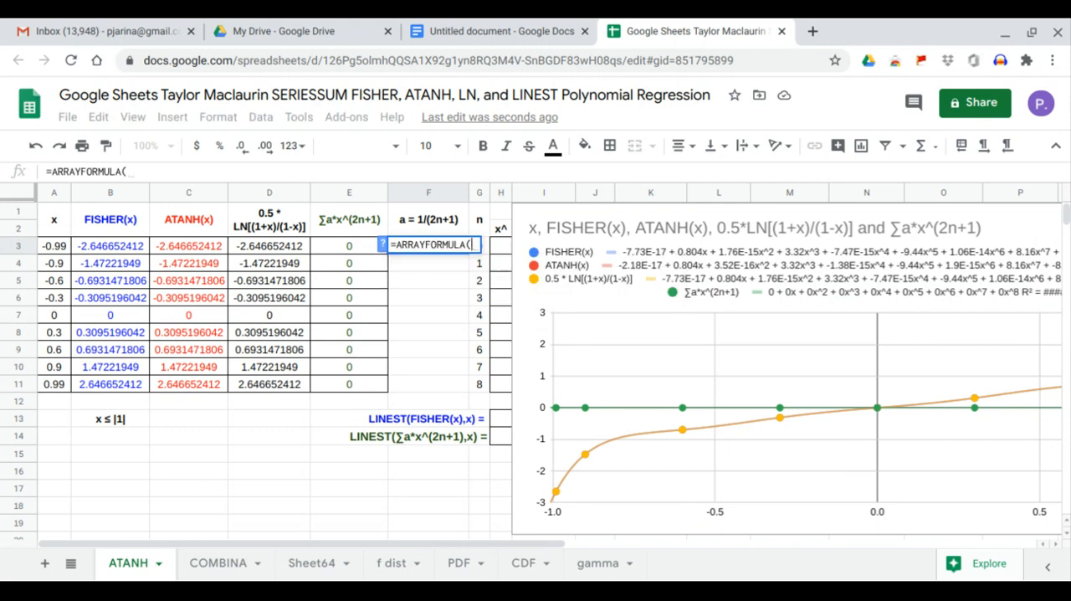
pyautogui.write('1/(2*')
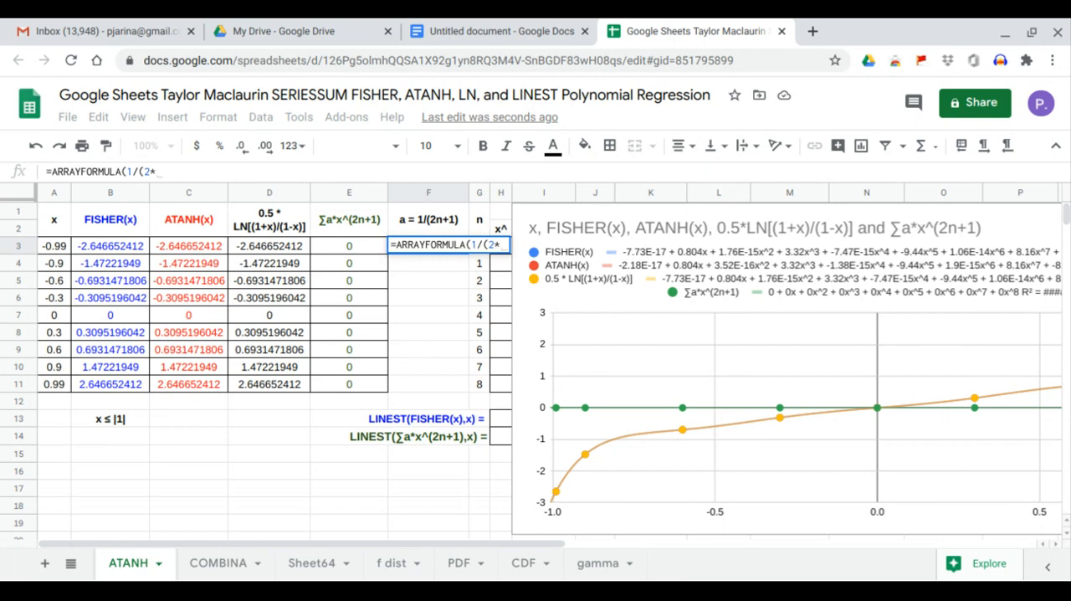
pyautogui.moveTo(481, 386); pyautogui.dragTo(482, 255)
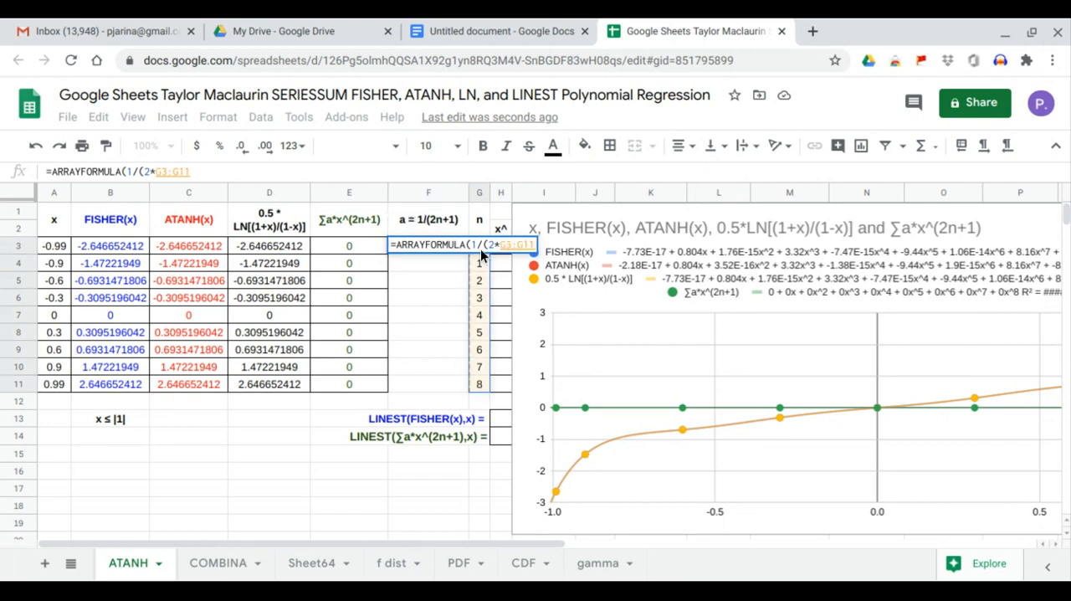
pyautogui.write('+1)')
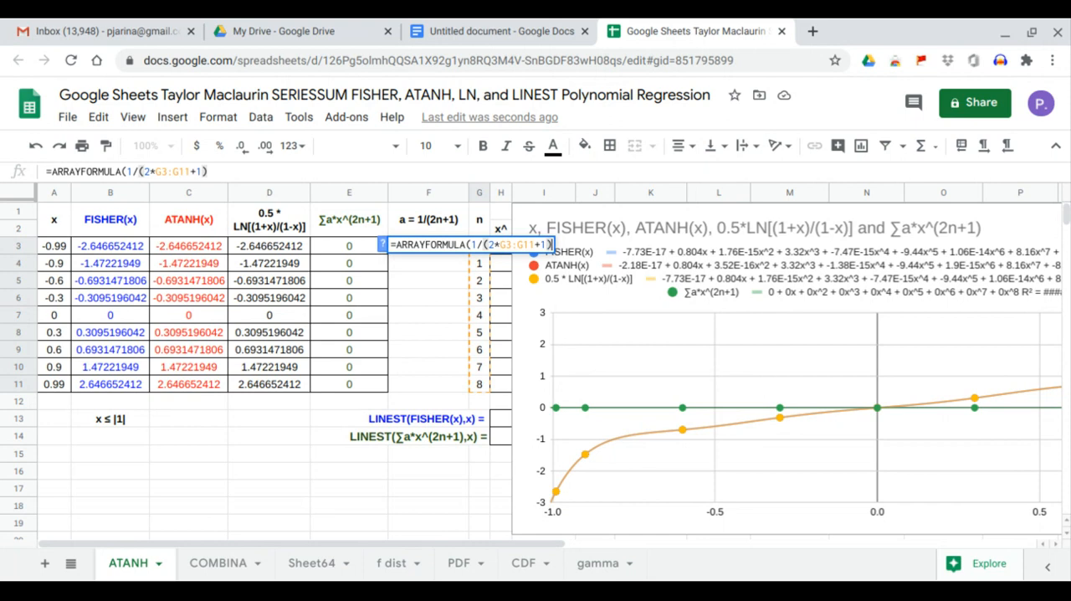
pyautogui.write(')')
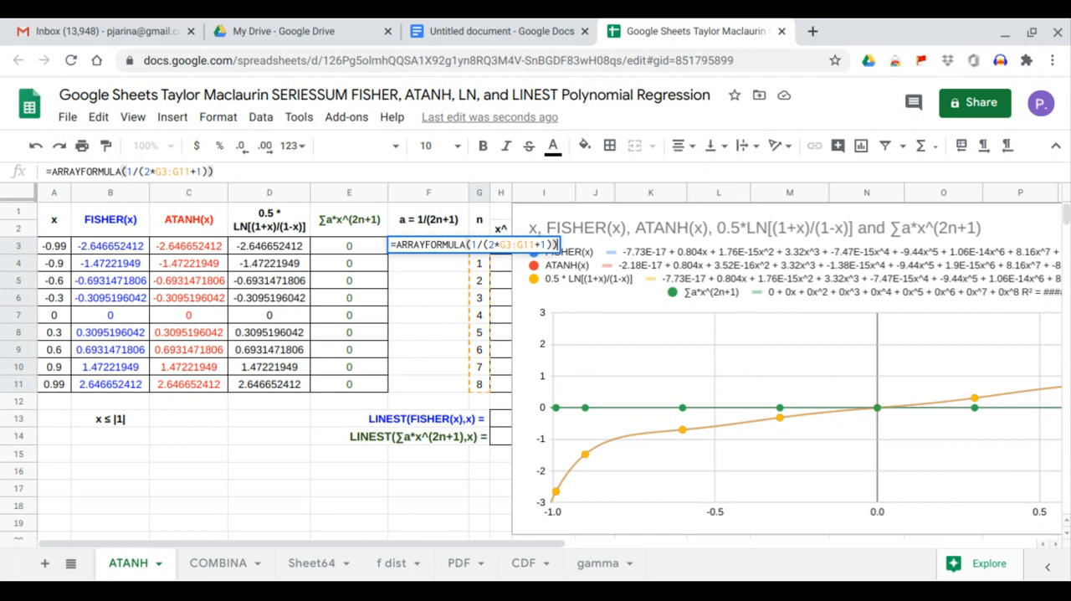
pyautogui.press('Return')
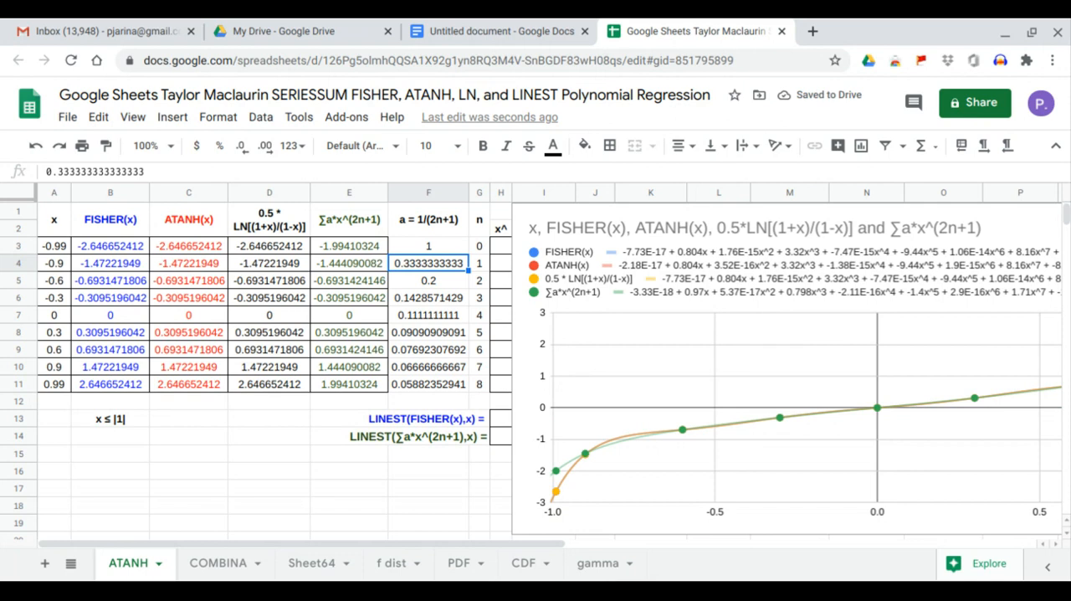
# Compare the series sums in column E with the FISHER, ATANH and logarithm results, both near zero and towards x = ±0.99.
pyautogui.click(608, 357)
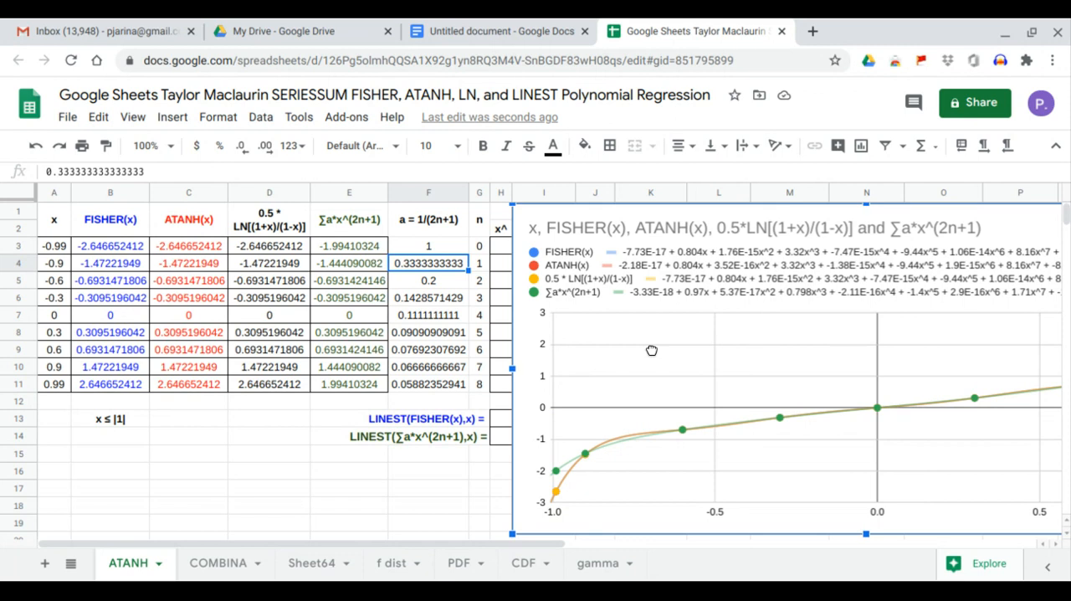
pyautogui.moveTo(650, 351); pyautogui.dragTo(644, 343)
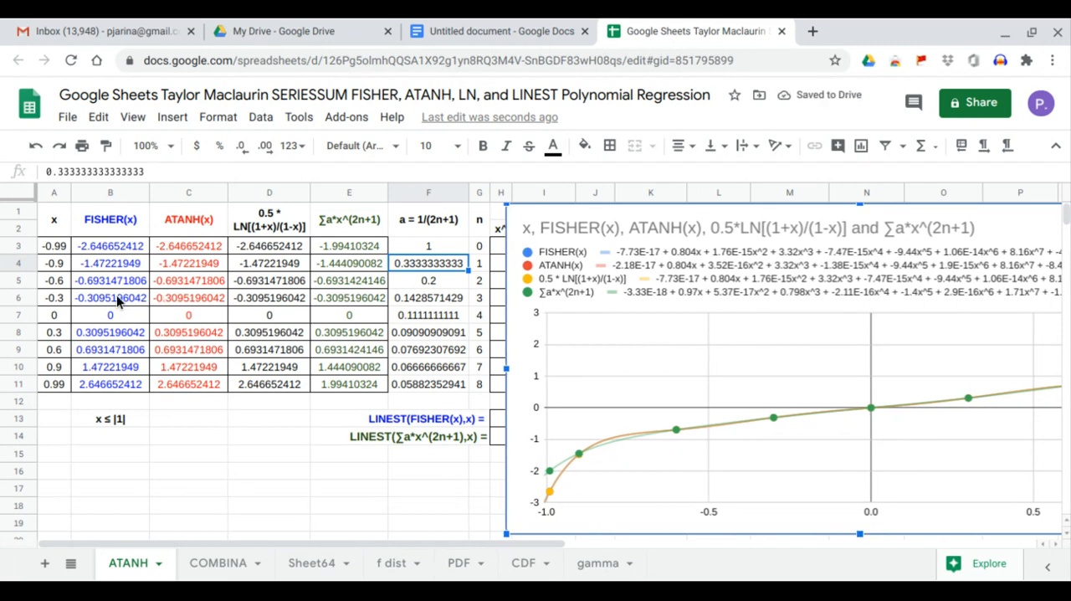
pyautogui.moveTo(122, 296); pyautogui.dragTo(341, 346)
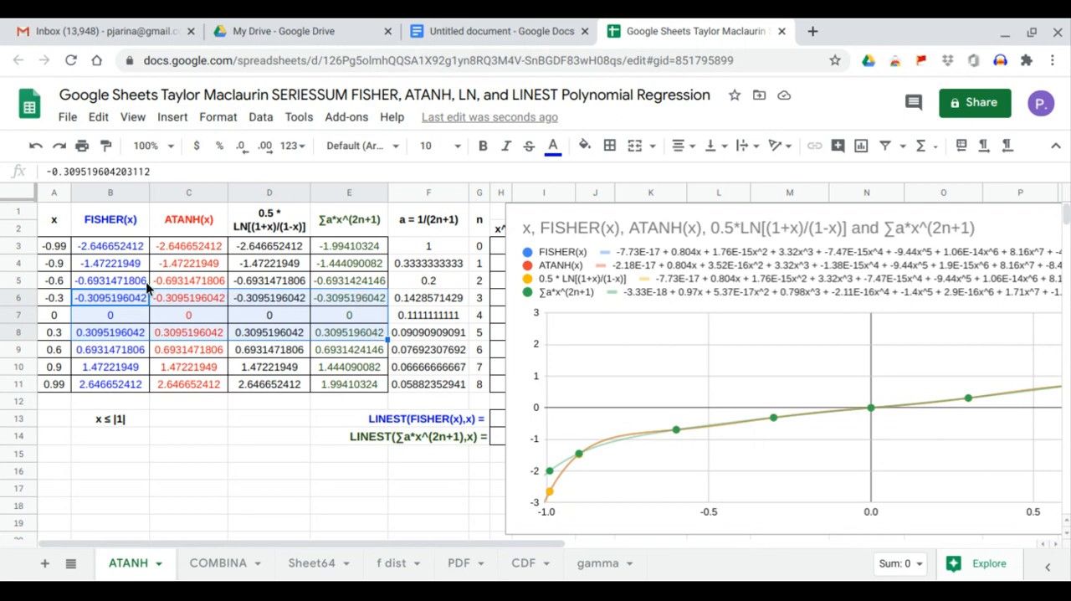
pyautogui.moveTo(108, 279); pyautogui.dragTo(337, 282)
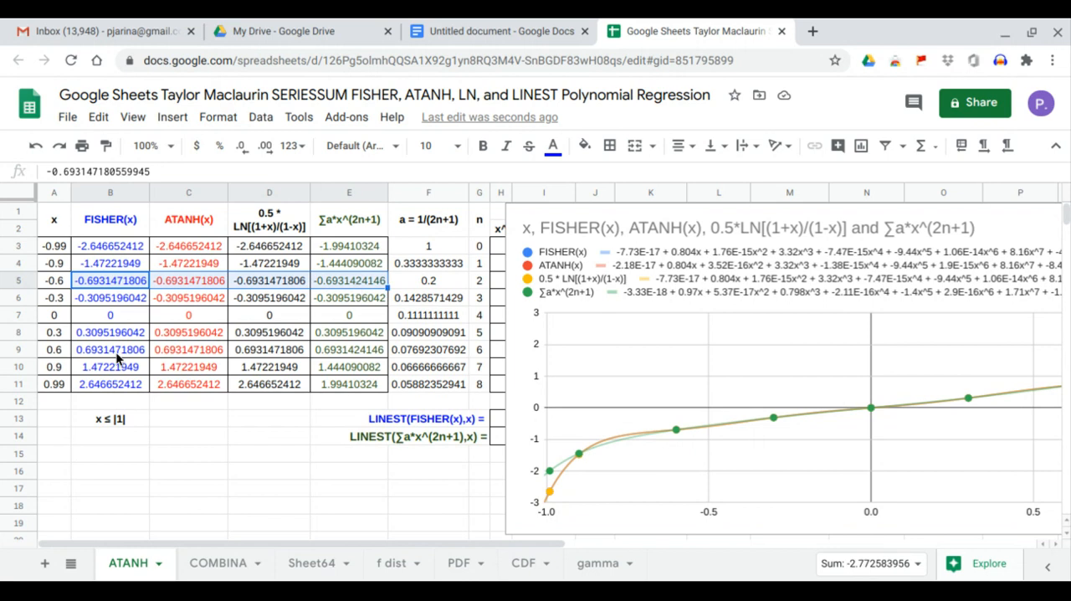
pyautogui.click(119, 351)
pyautogui.moveTo(113, 380); pyautogui.dragTo(402, 391)
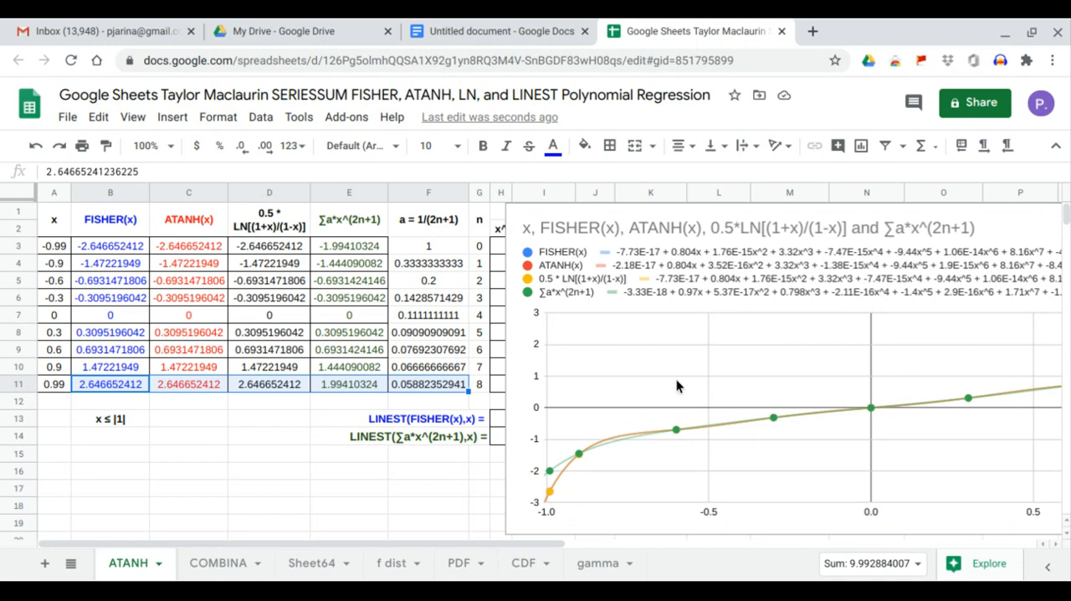
# Move the chart below row 14 so the powers table and both LINEST rows are uncovered, and review its four trendlines.
pyautogui.click(741, 379)
pyautogui.moveTo(742, 378); pyautogui.dragTo(543, 387)
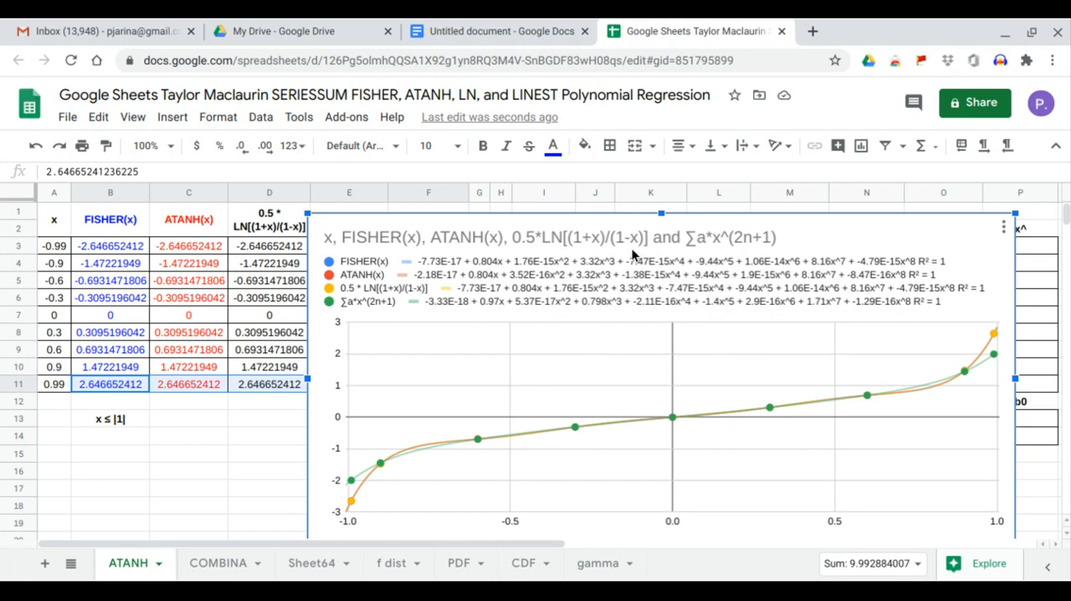
pyautogui.moveTo(630, 248); pyautogui.dragTo(639, 450)
pyautogui.scroll(-4, 507, 390)
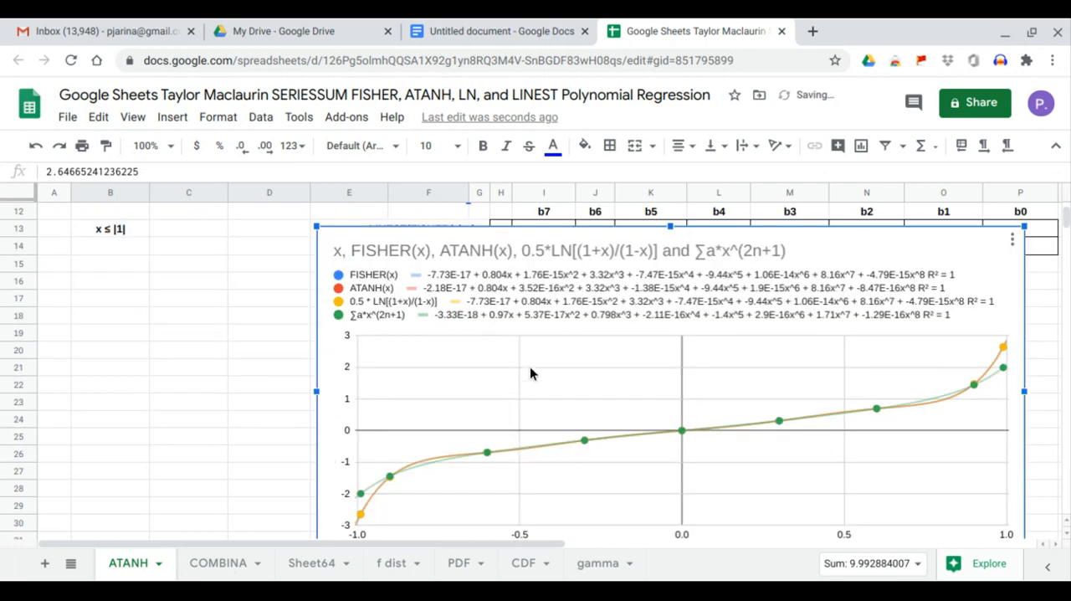
pyautogui.scroll(3, 533, 373)
pyautogui.scroll(1, 537, 375)
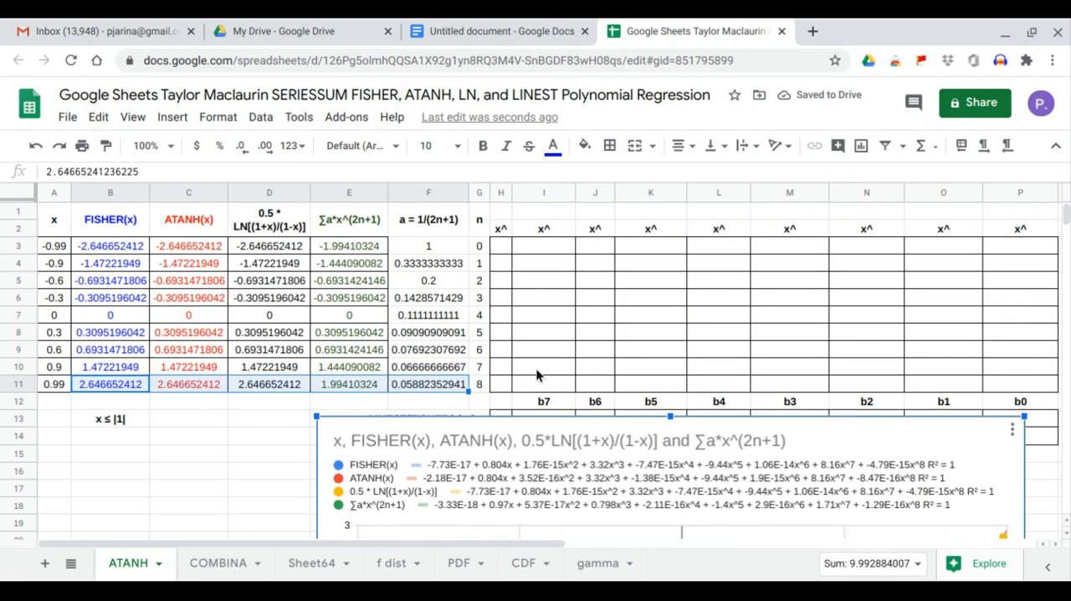
pyautogui.moveTo(571, 441); pyautogui.dragTo(618, 470)
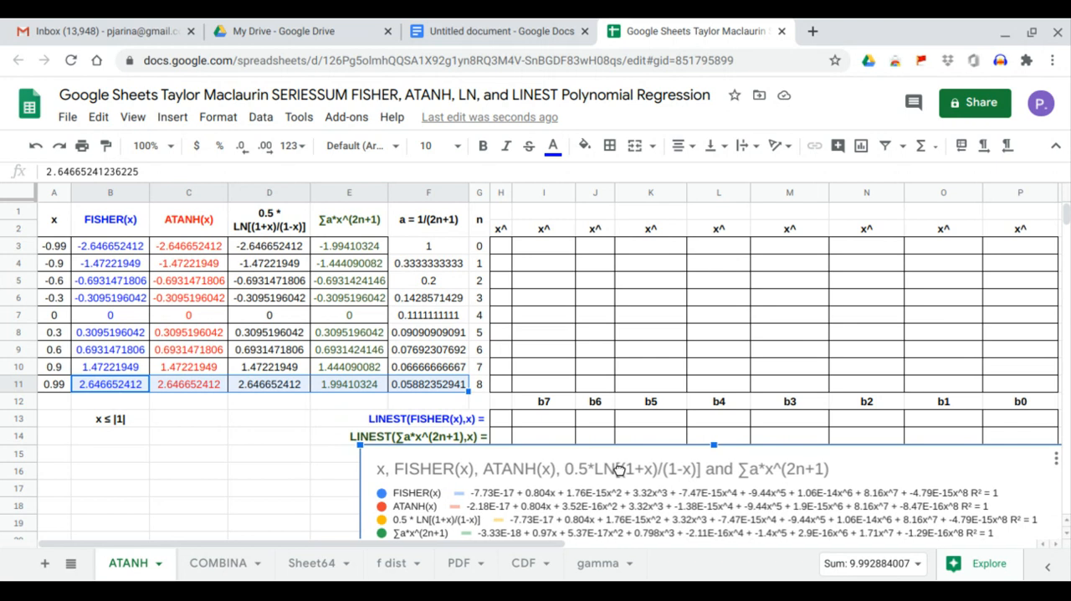
pyautogui.scroll(-3, 543, 487)
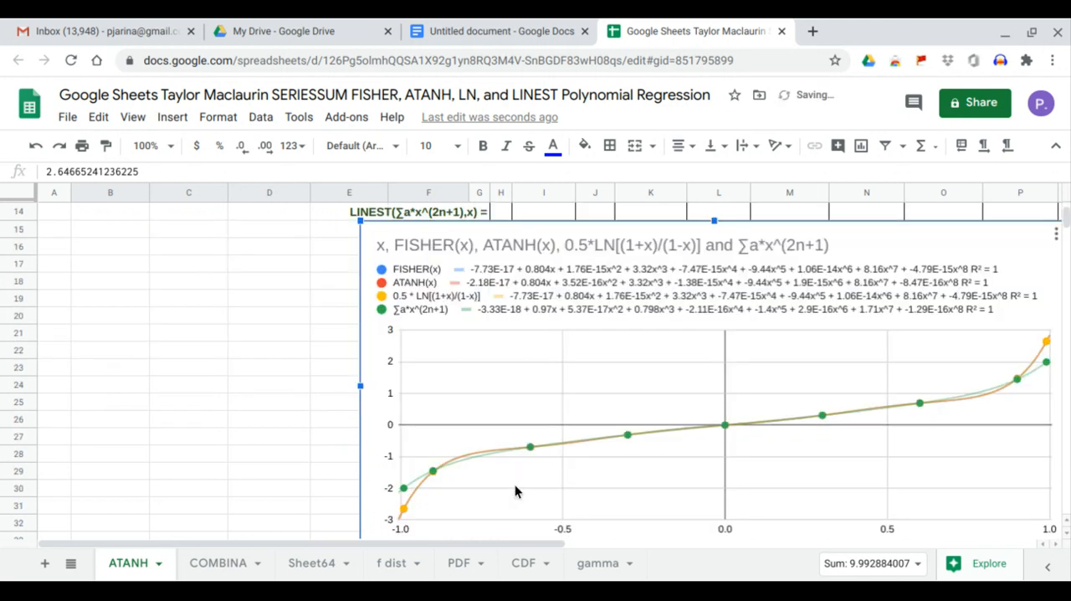
pyautogui.scroll(3, 498, 389)
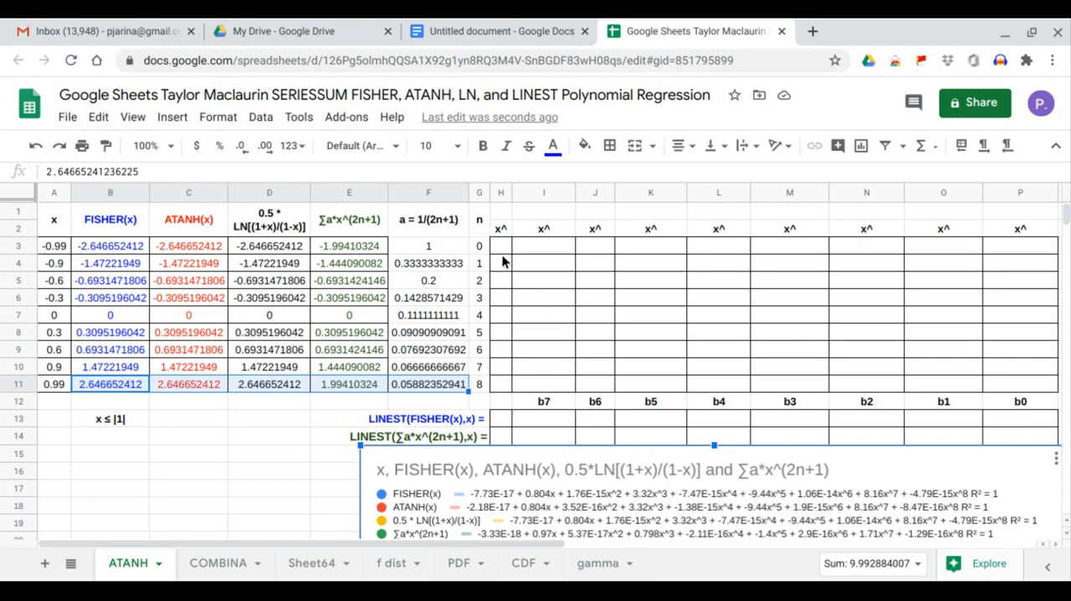
# Fill the exponent header row from H1 across to P1 with the n values using =TRANSPOSE(G3:G11).
pyautogui.moveTo(498, 246); pyautogui.dragTo(502, 382)
pyautogui.moveTo(498, 246); pyautogui.dragTo(1002, 242)
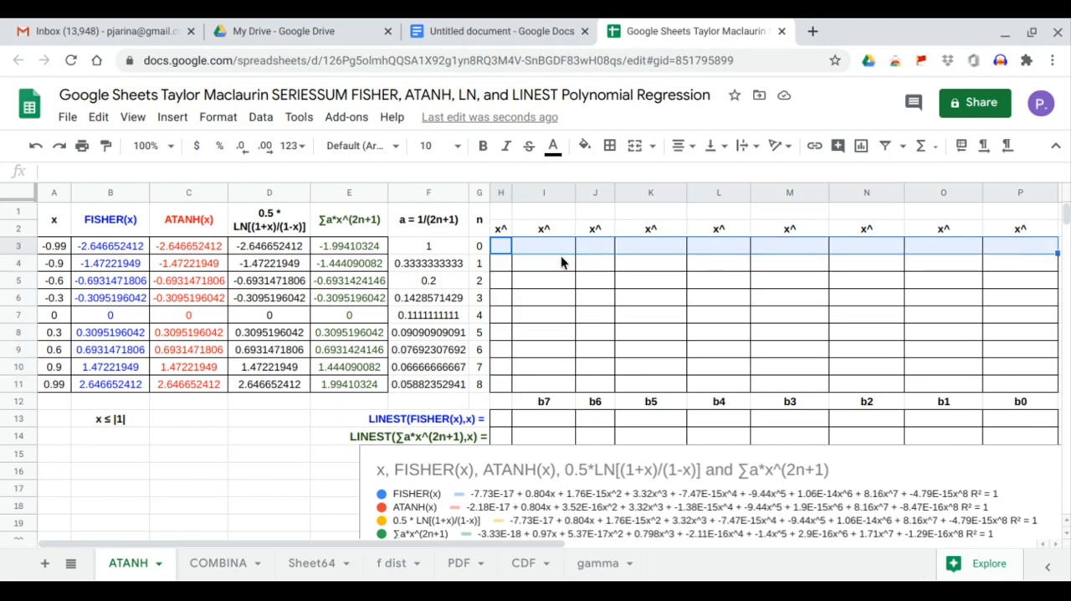
pyautogui.click(505, 214)
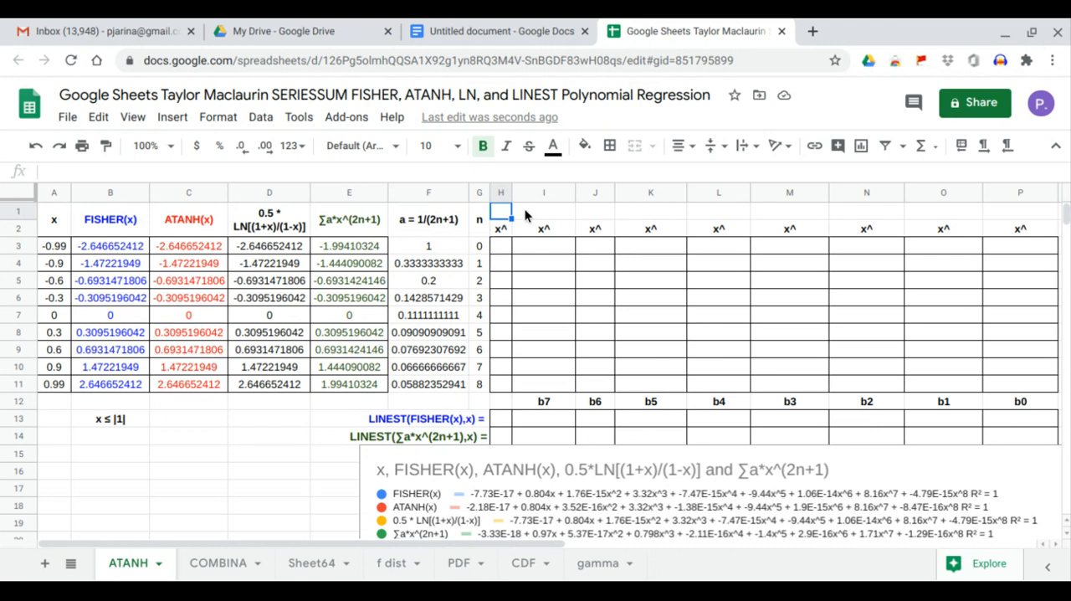
pyautogui.write('=')
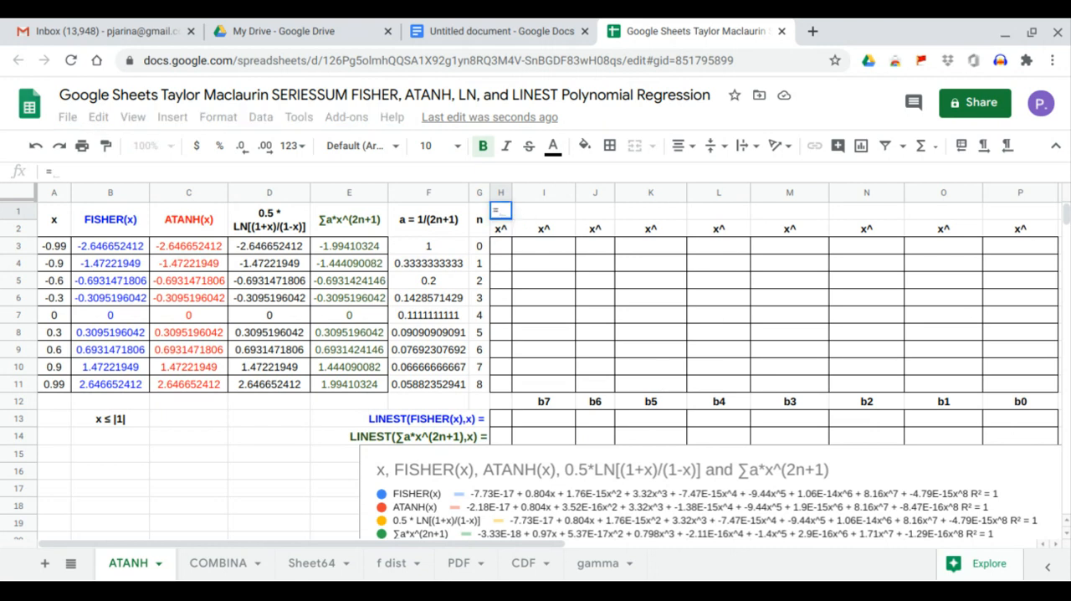
pyautogui.write('trans')
pyautogui.press('Tab')
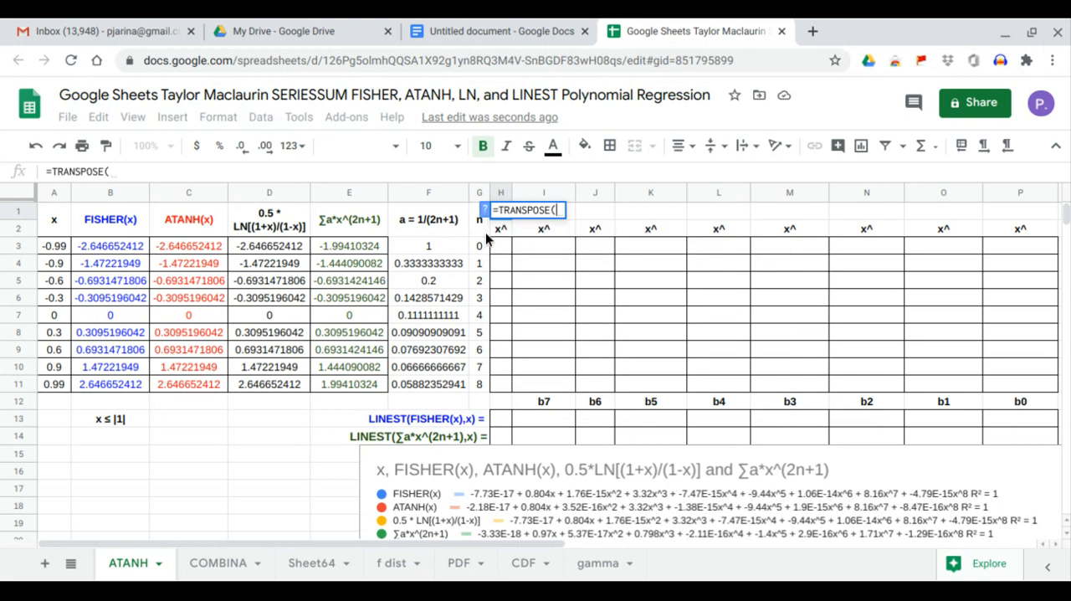
pyautogui.moveTo(485, 240); pyautogui.dragTo(490, 386)
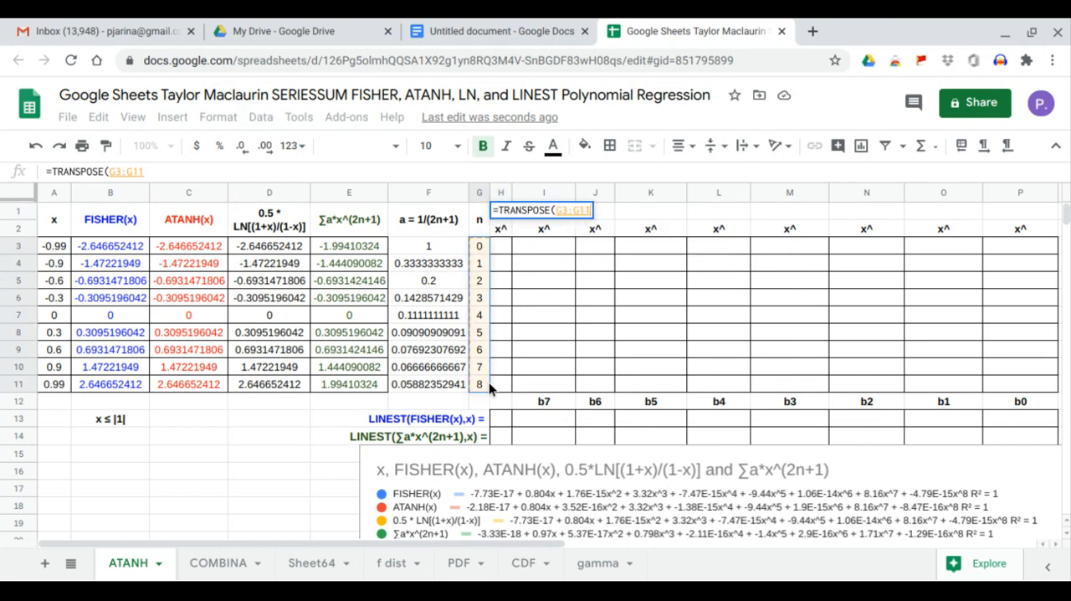
pyautogui.press('Return')
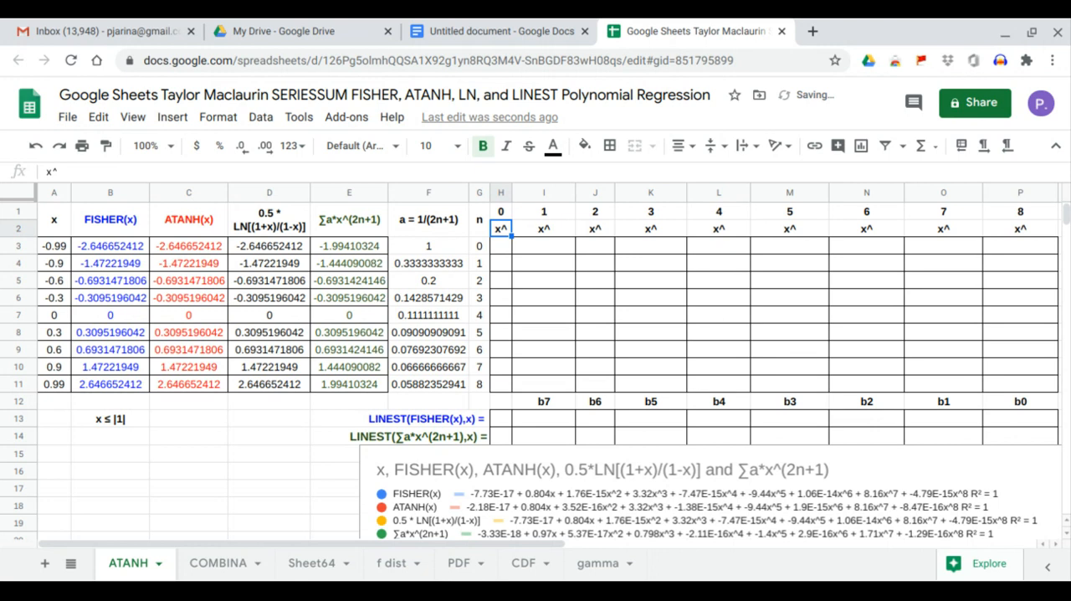
# Fill the powers table from H3 by raising the x values to the header exponents with =ARRAYFORMULA(ARRAYFORMULA(A3:A11)^H1:P1).
pyautogui.click(503, 245)
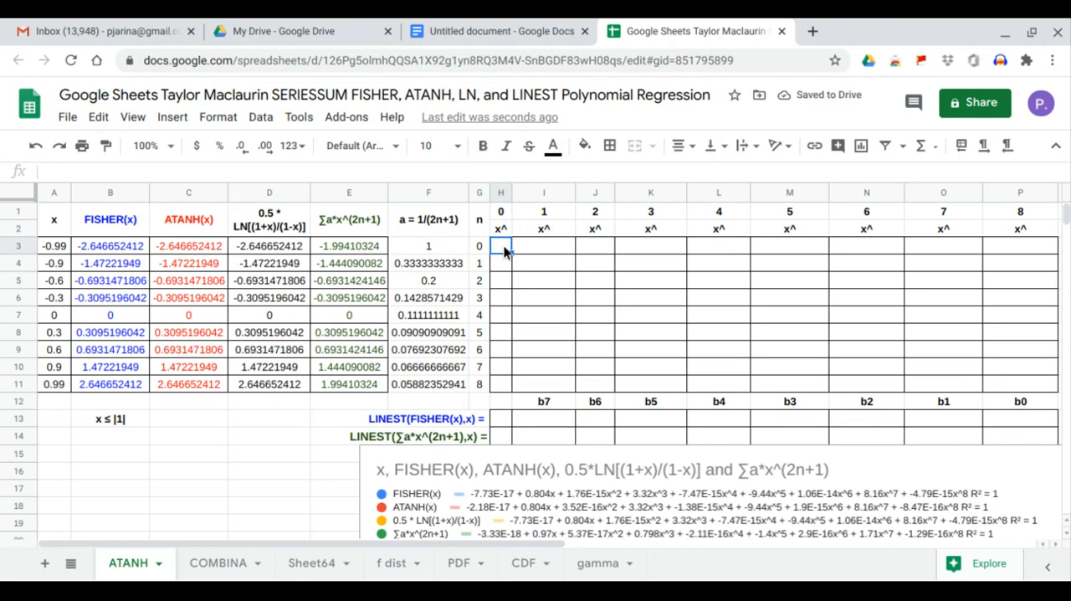
pyautogui.write('=')
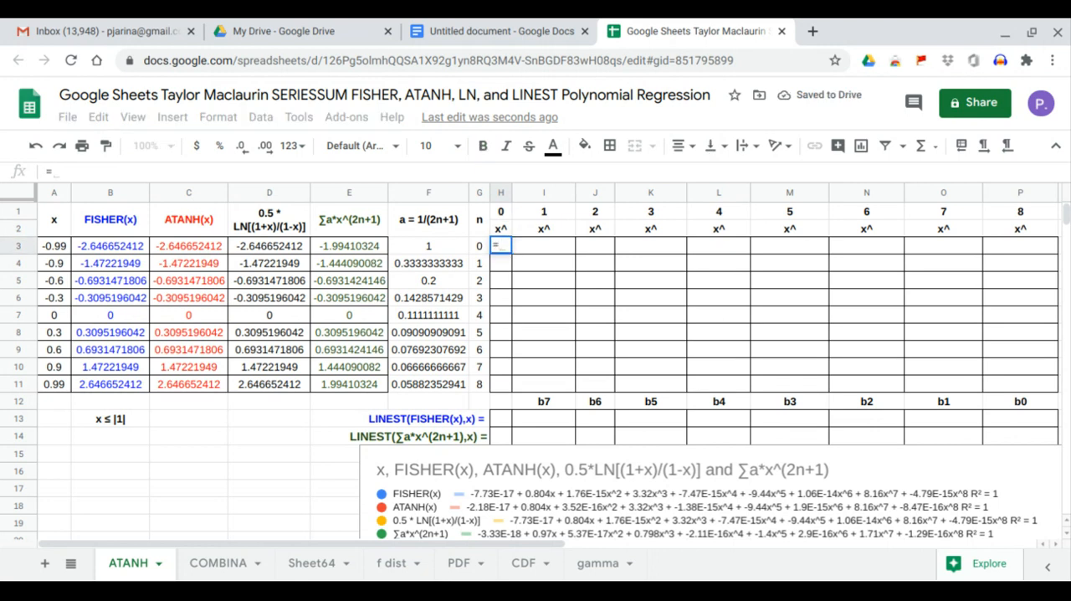
pyautogui.write('arr')
pyautogui.press('Tab')
pyautogui.write('a')
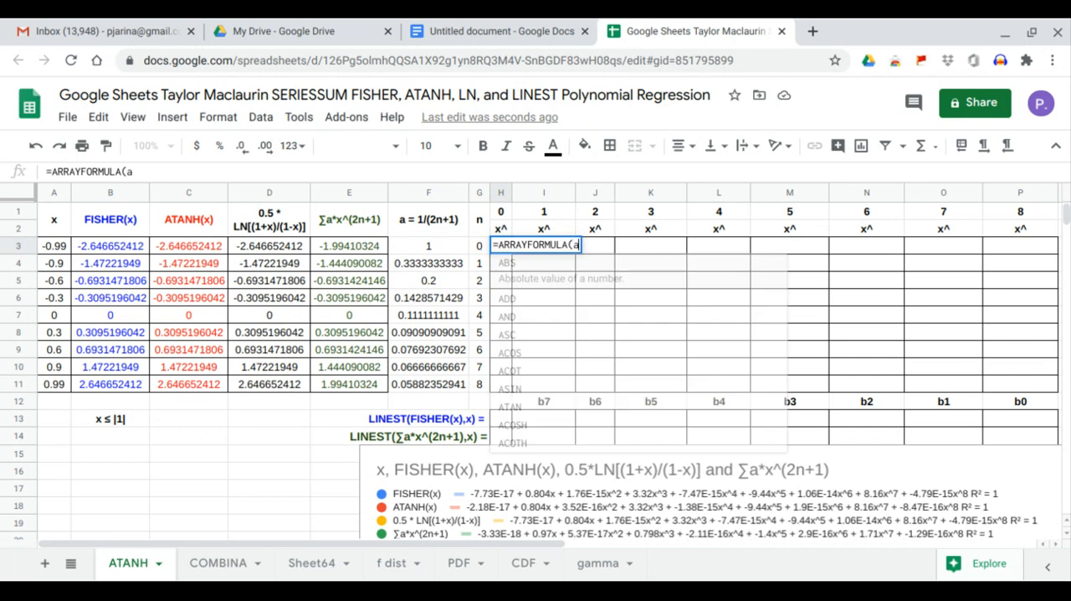
pyautogui.write('rr')
pyautogui.press('Tab')
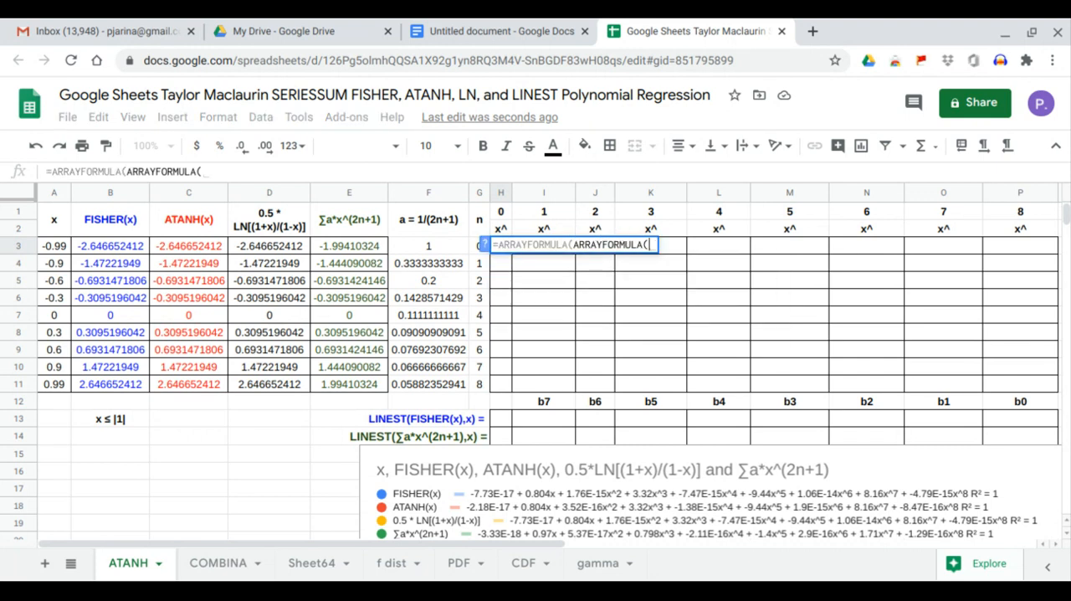
pyautogui.moveTo(55, 246); pyautogui.dragTo(55, 383)
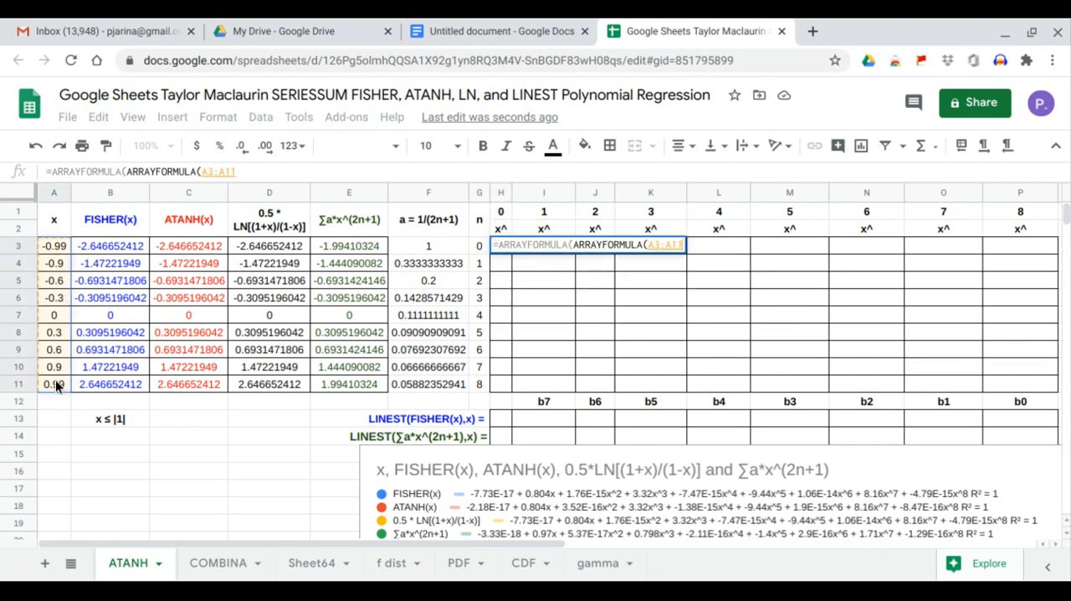
pyautogui.write(')')
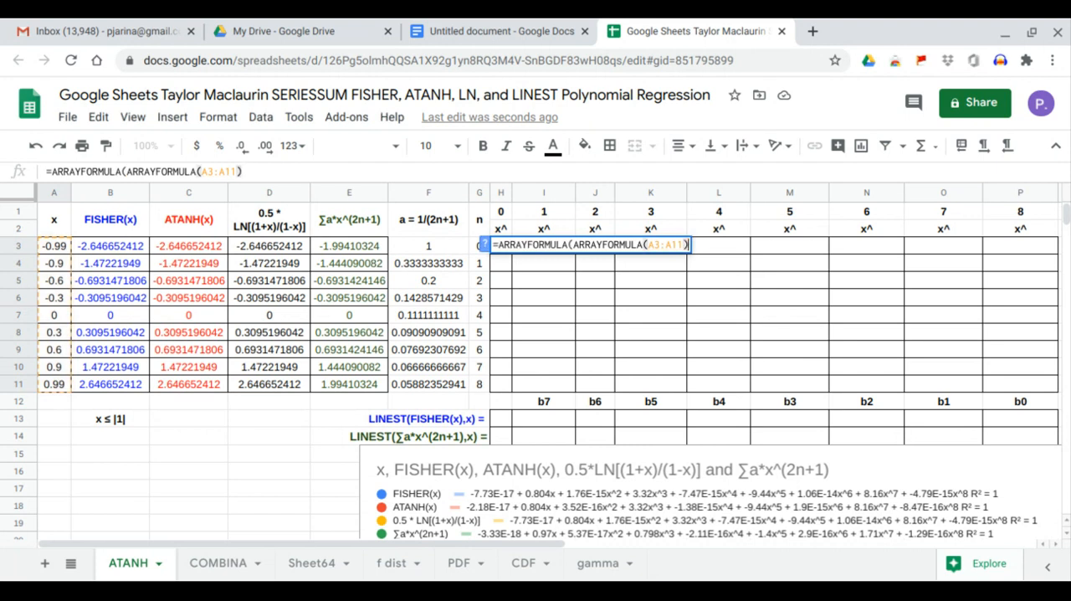
pyautogui.write('^')
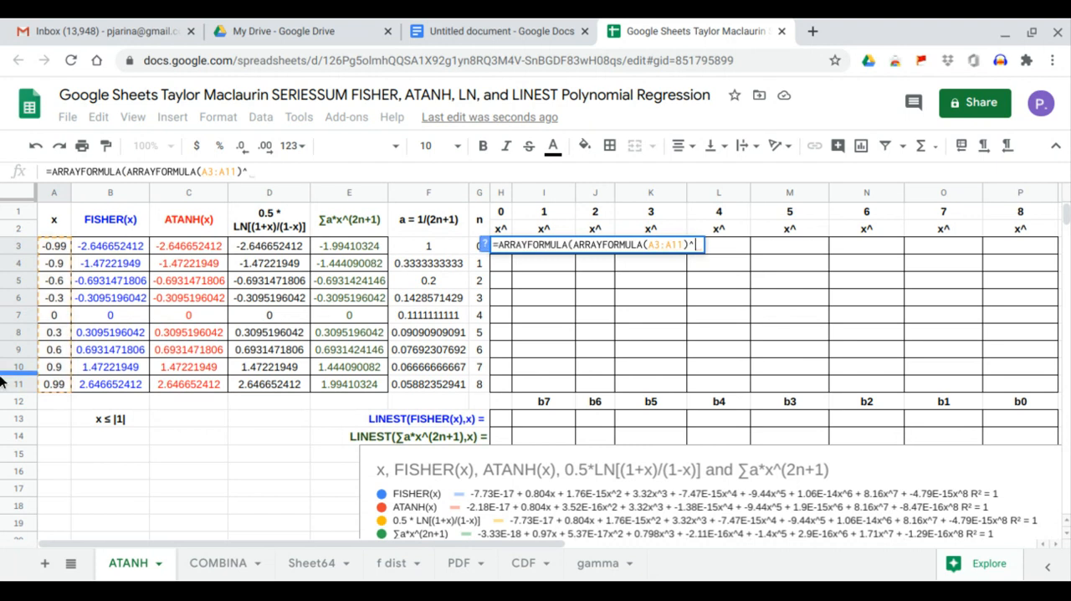
pyautogui.moveTo(504, 216); pyautogui.dragTo(996, 216)
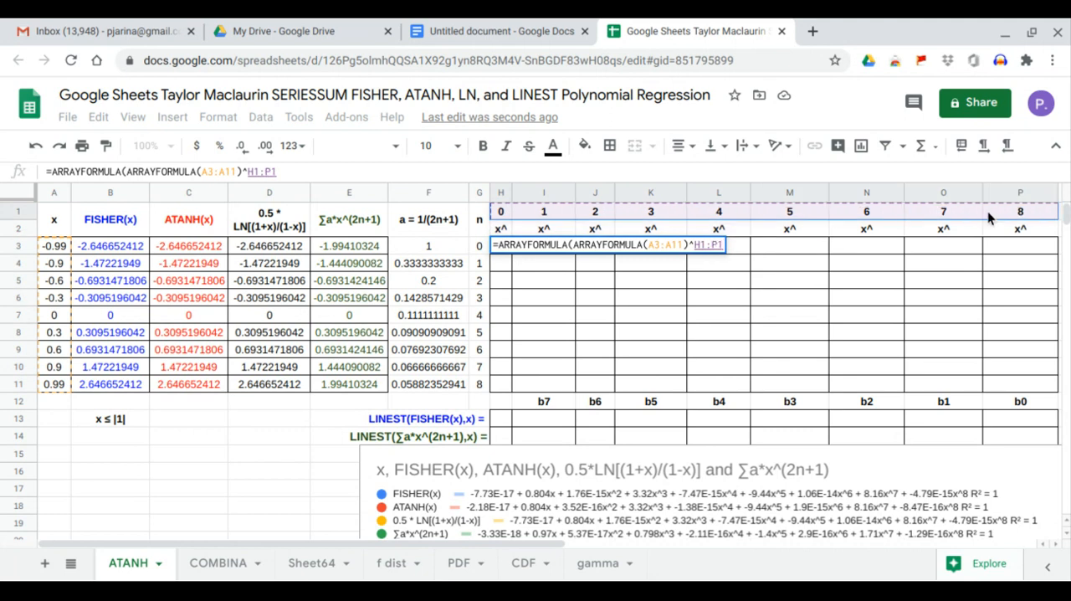
pyautogui.press('Return')
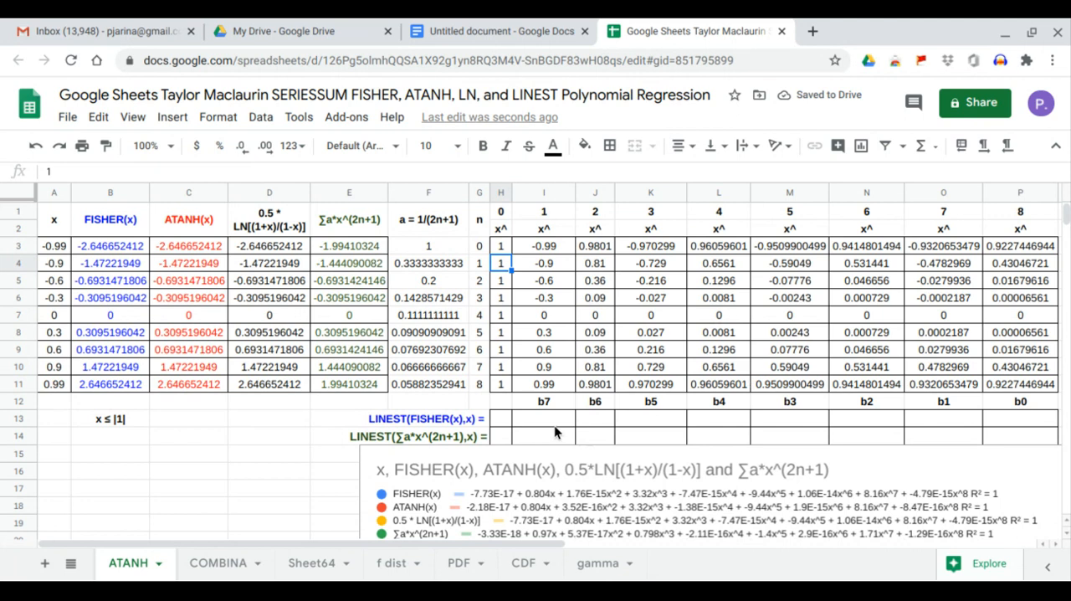
# Fit the FISHER(x) values on the x powers in H13 with =LINEST(B3:B11,I3:P11) and check the b5 coefficient.
pyautogui.click(503, 421)
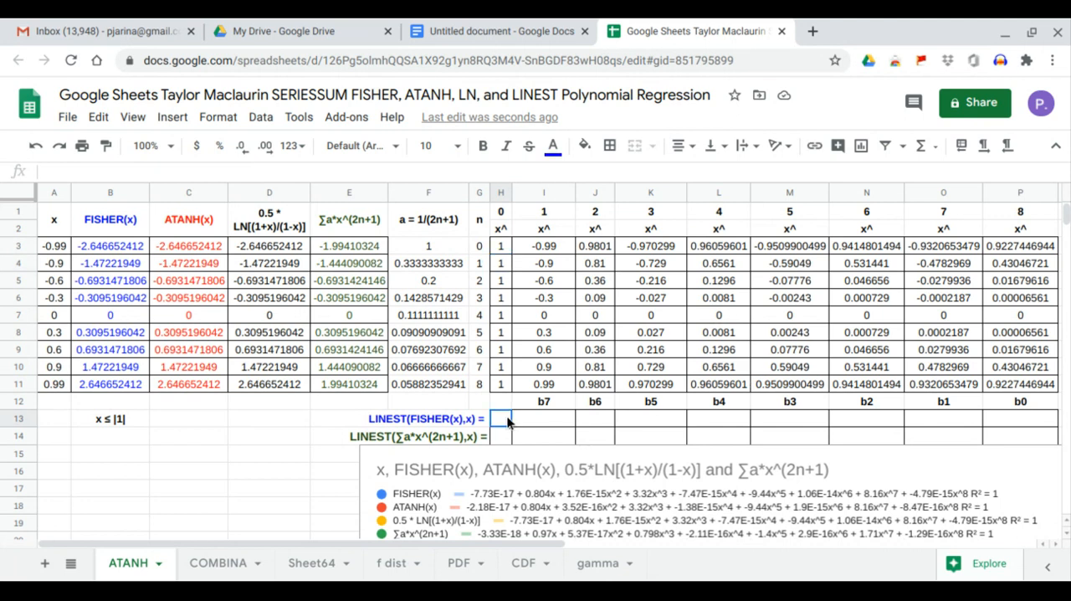
pyautogui.write('=linest(')
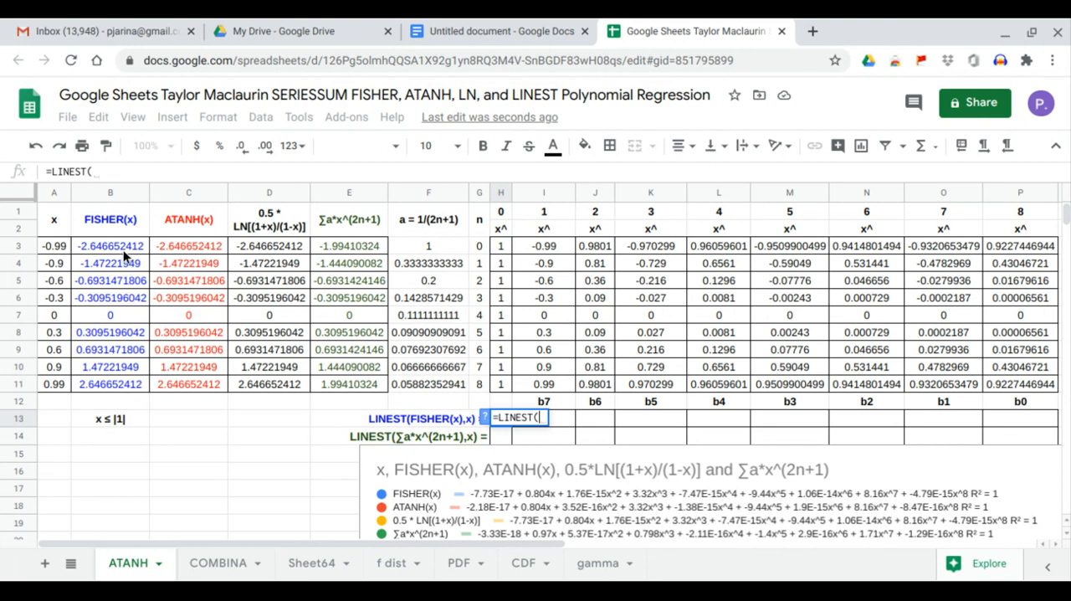
pyautogui.moveTo(123, 250); pyautogui.dragTo(141, 381)
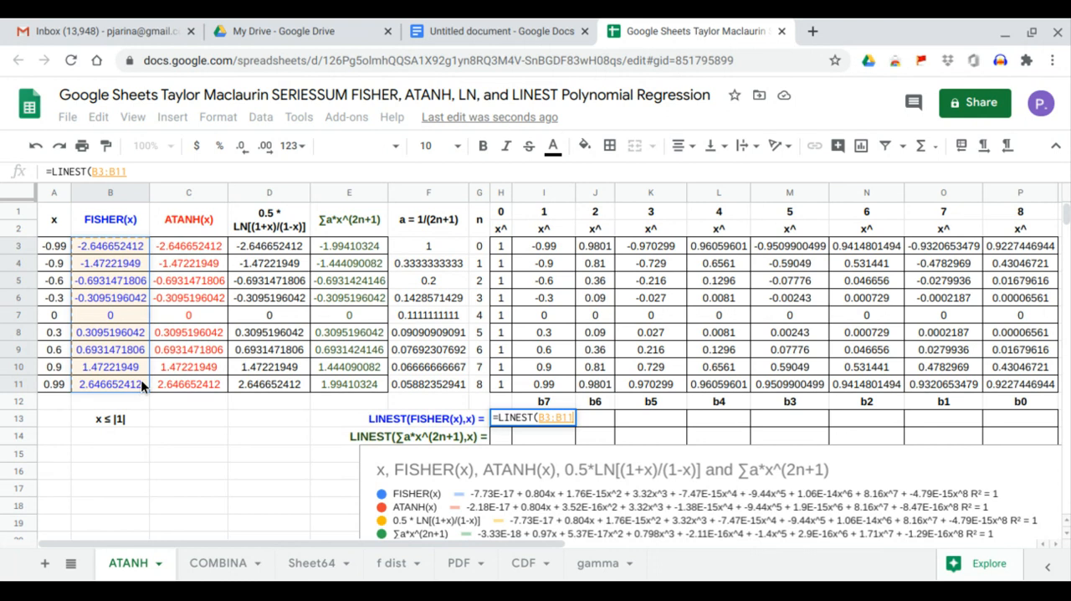
pyautogui.write(',')
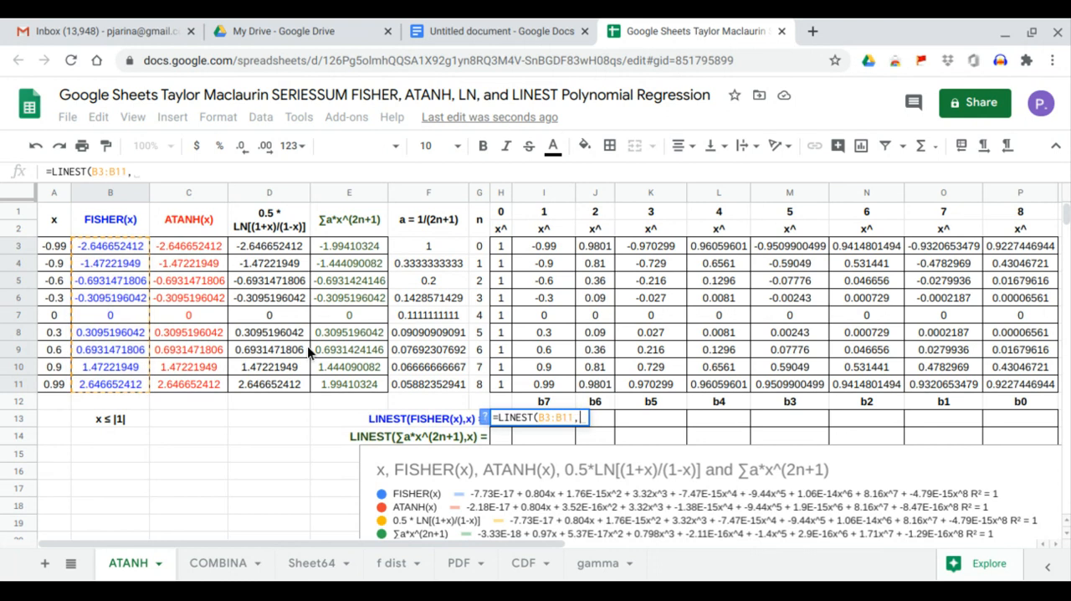
pyautogui.moveTo(555, 247); pyautogui.dragTo(993, 380)
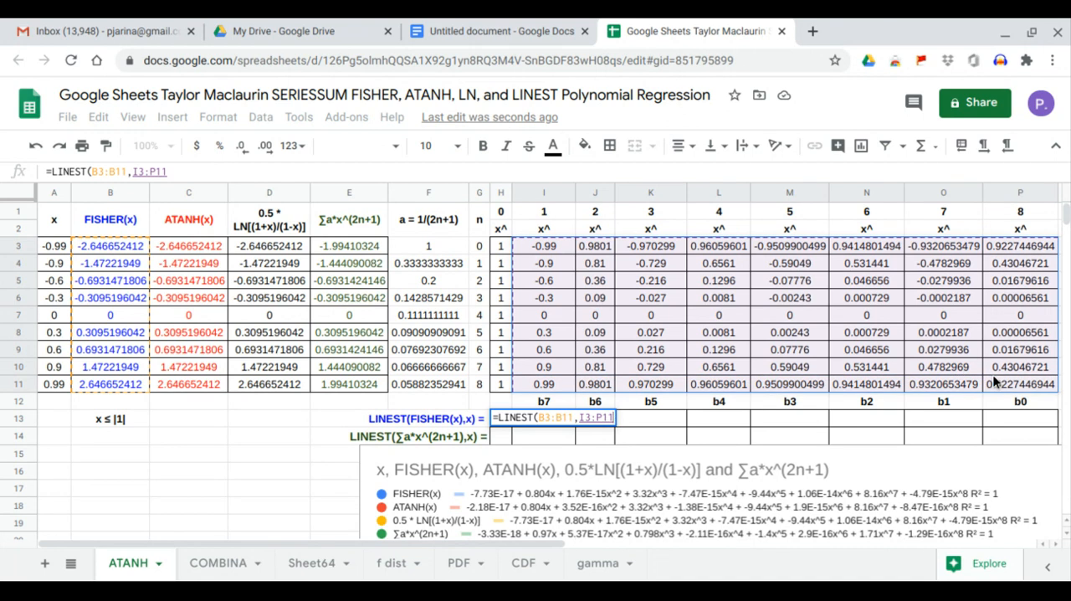
pyautogui.press('Return')
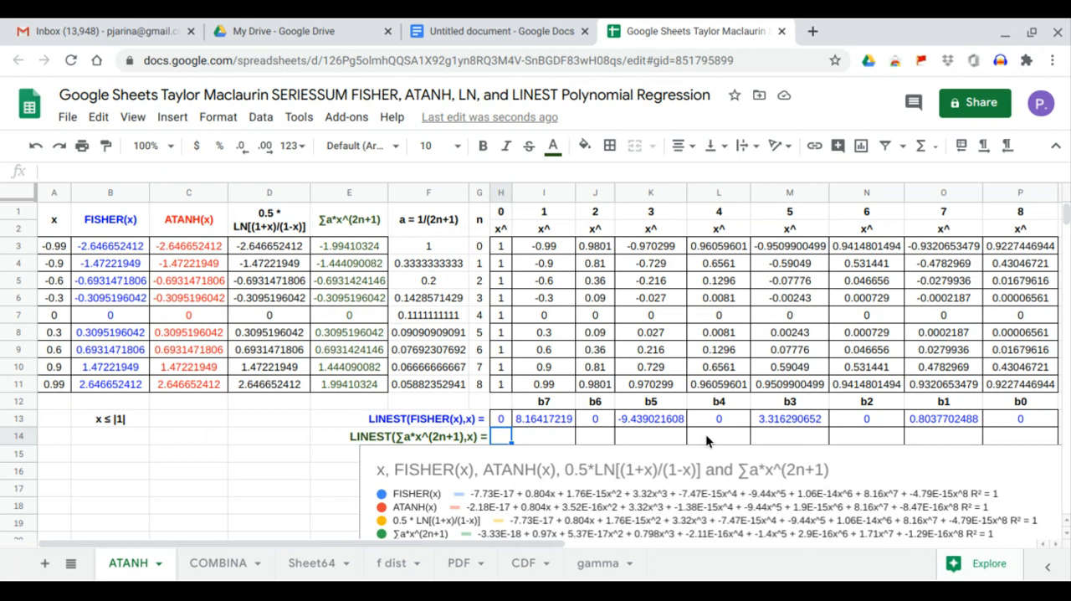
pyautogui.click(660, 421)
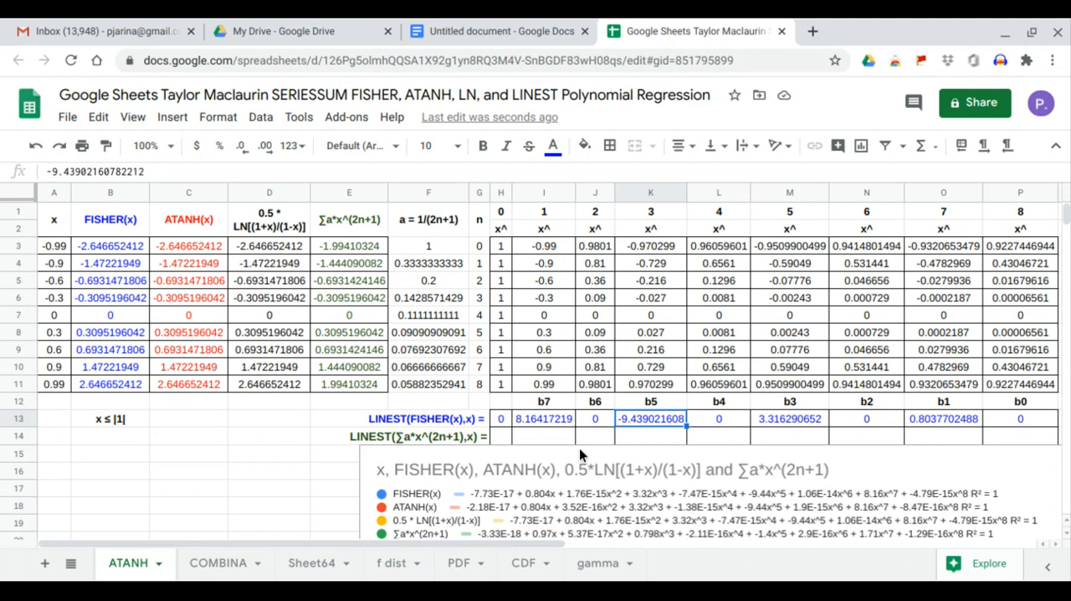
# Enter the series-sum regression in H14 as =LINEST(E3:E11,J3:P11).
pyautogui.click(549, 438)
pyautogui.click(503, 438)
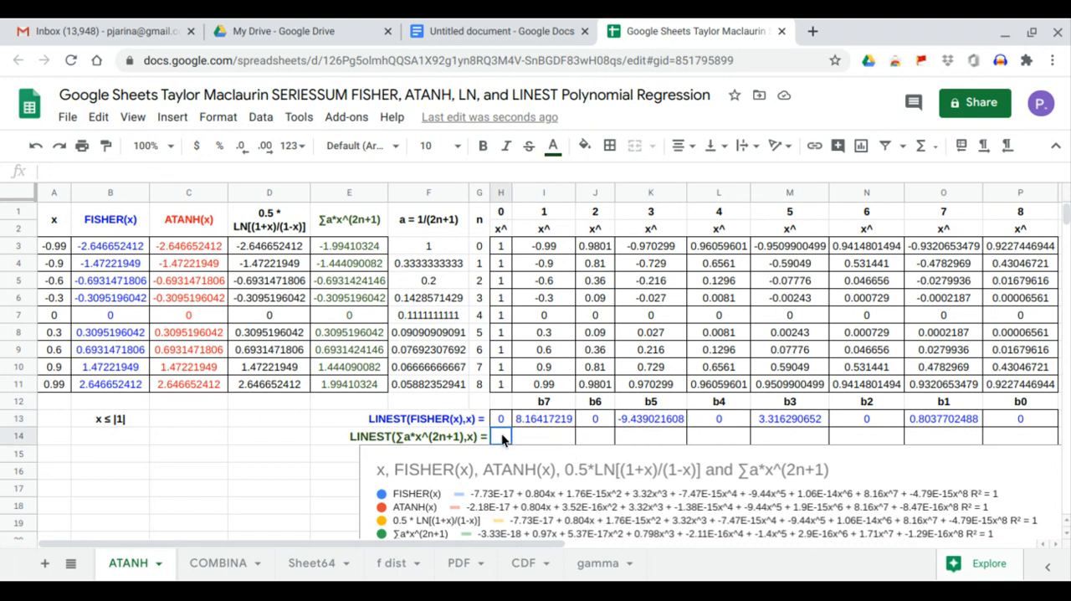
pyautogui.write('=LINEST(')
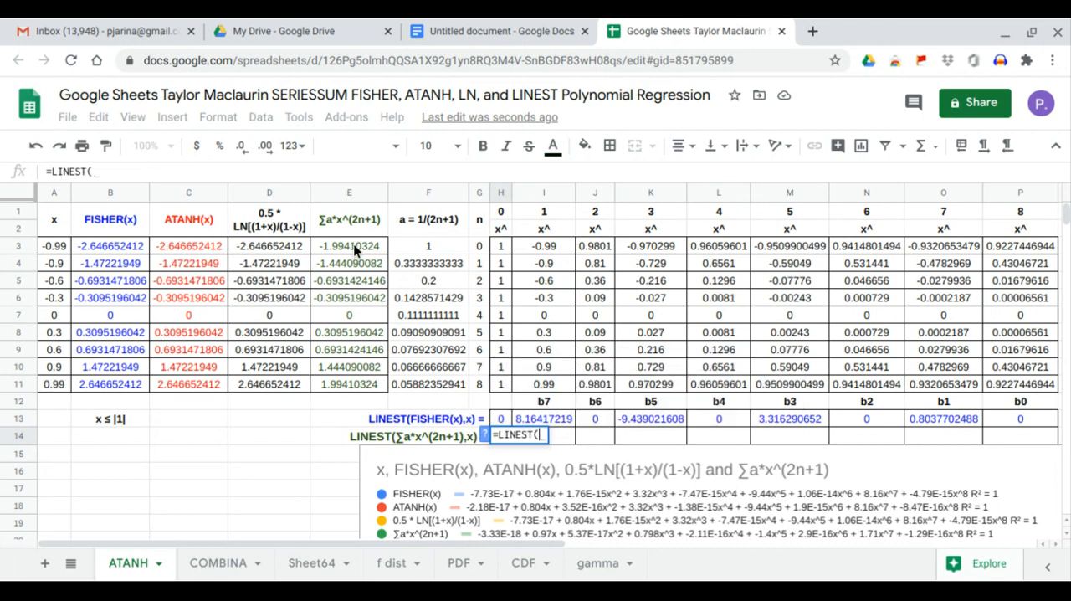
pyautogui.moveTo(354, 244); pyautogui.dragTo(362, 382)
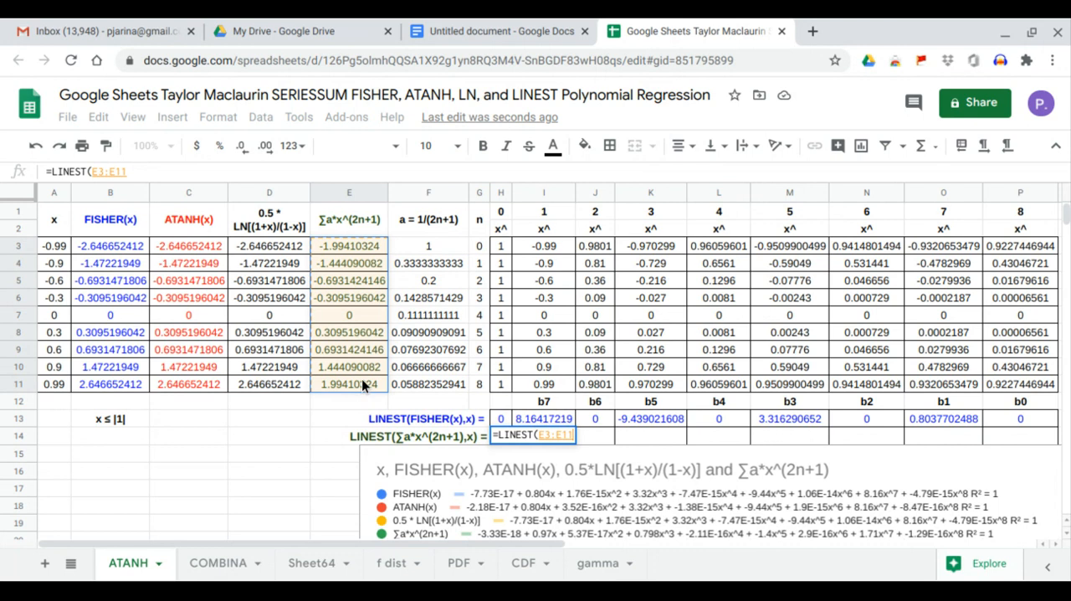
pyautogui.write(',')
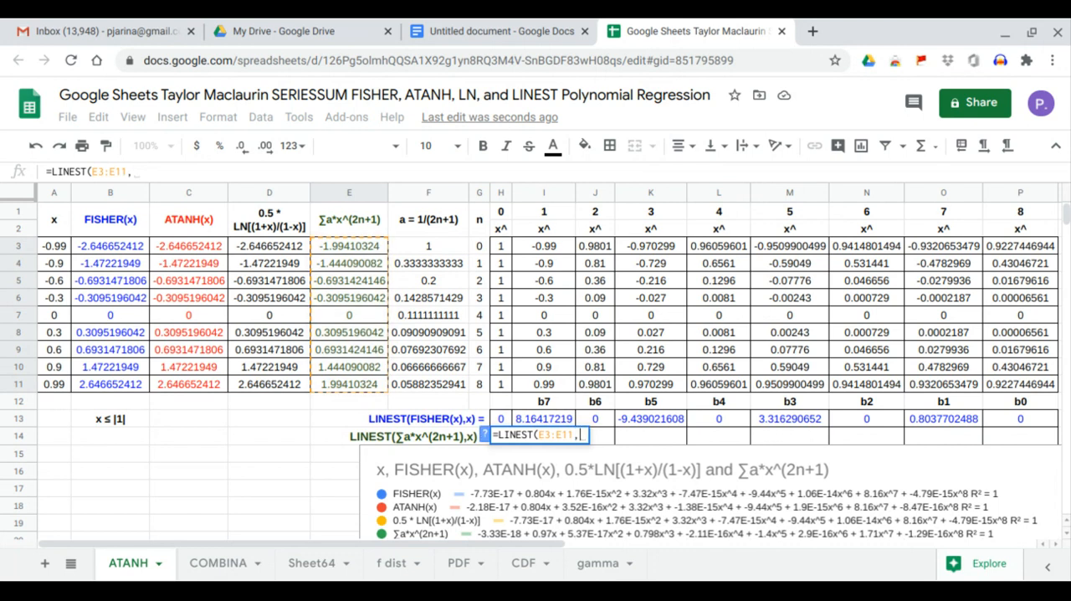
pyautogui.moveTo(599, 247); pyautogui.dragTo(1008, 383)
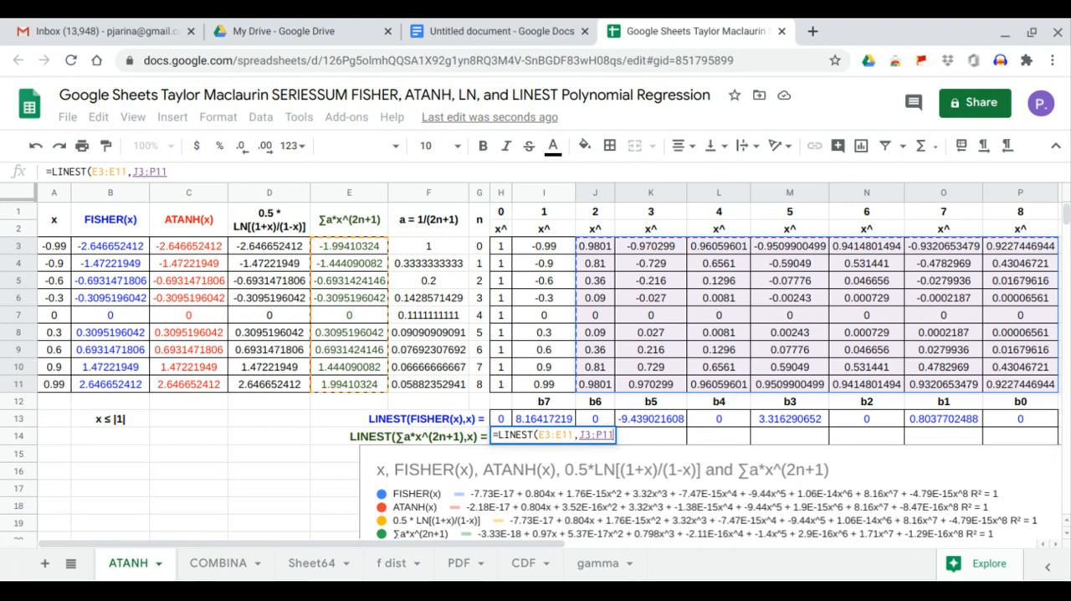
pyautogui.press('Return')
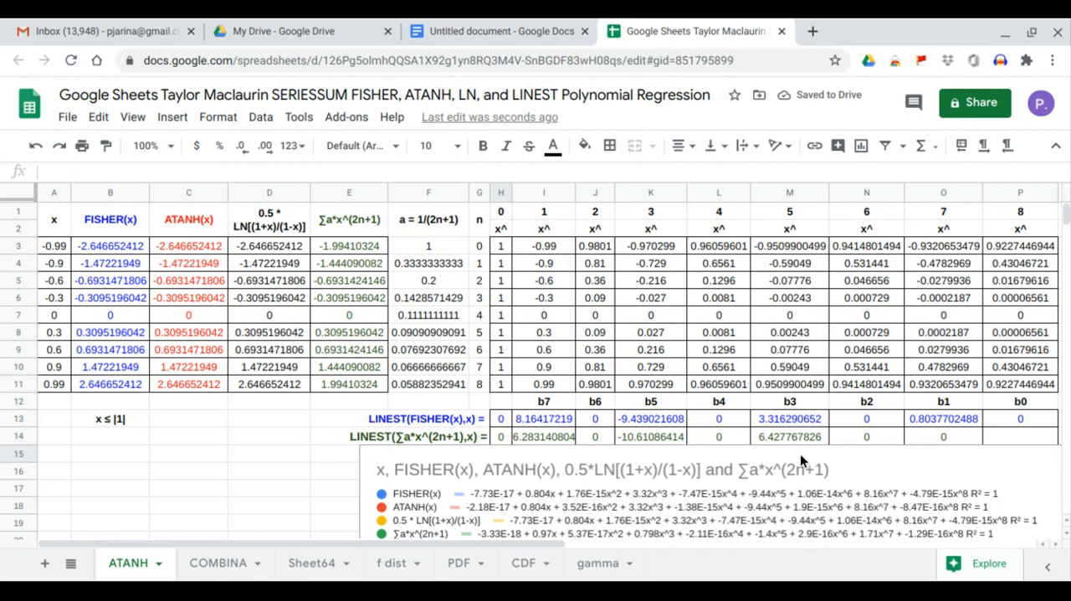
# Correct the x-powers range in the H14 regression so the formula reads =LINEST(E3:E11,I3:P11).
pyautogui.click(500, 439)
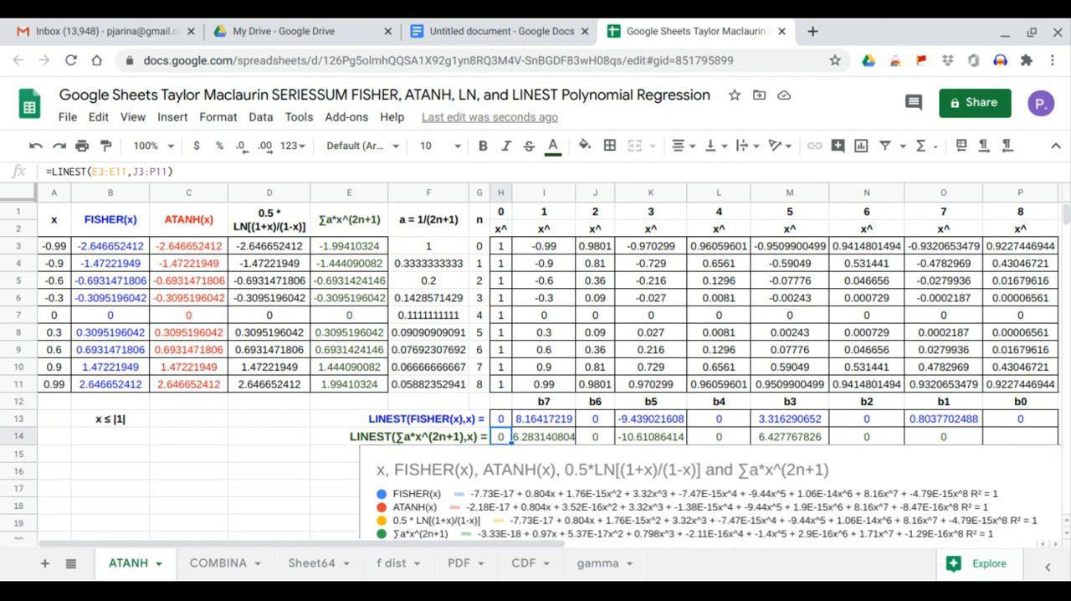
pyautogui.click(102, 170)
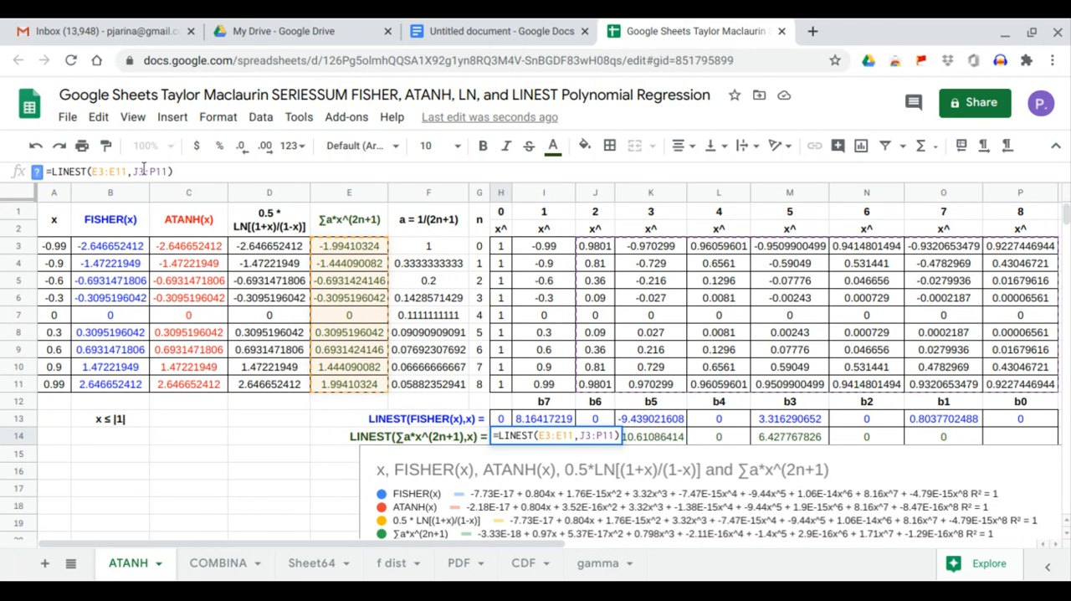
pyautogui.click(144, 170)
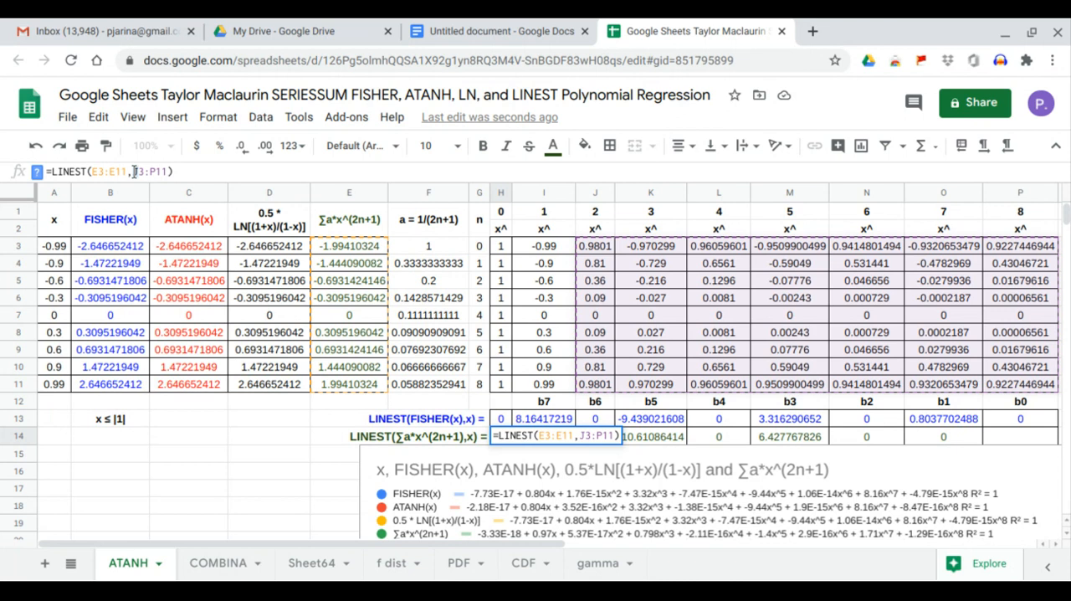
pyautogui.click(135, 171)
pyautogui.press('BackSpace')
pyautogui.write('i')
pyautogui.press('Return')
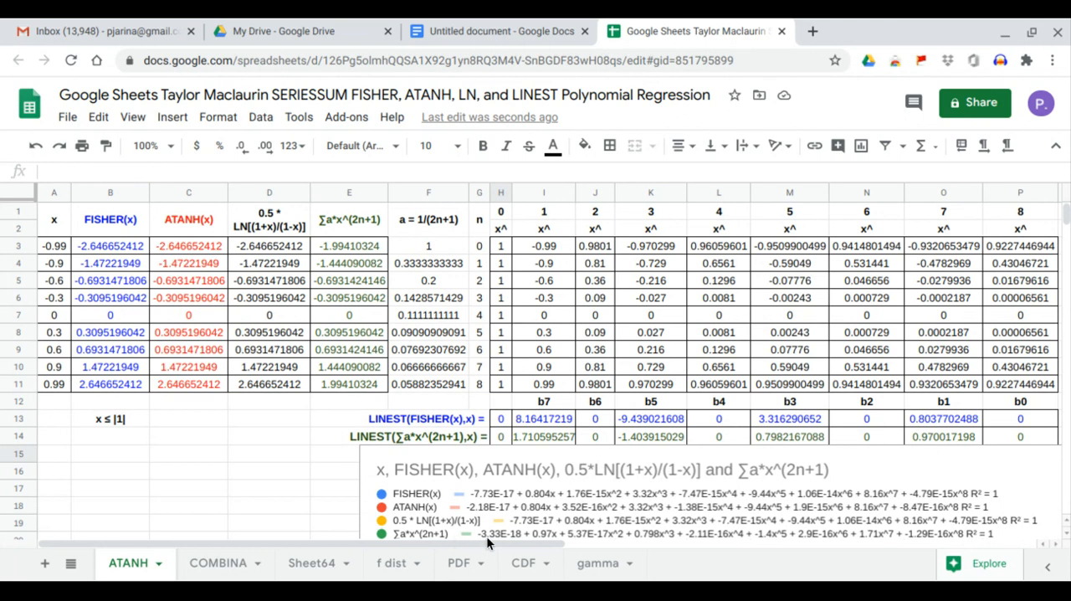
# Compare the LINEST coefficients of the series sum in row 14 with the matching terms of its chart trendline equation.
pyautogui.click(943, 436)
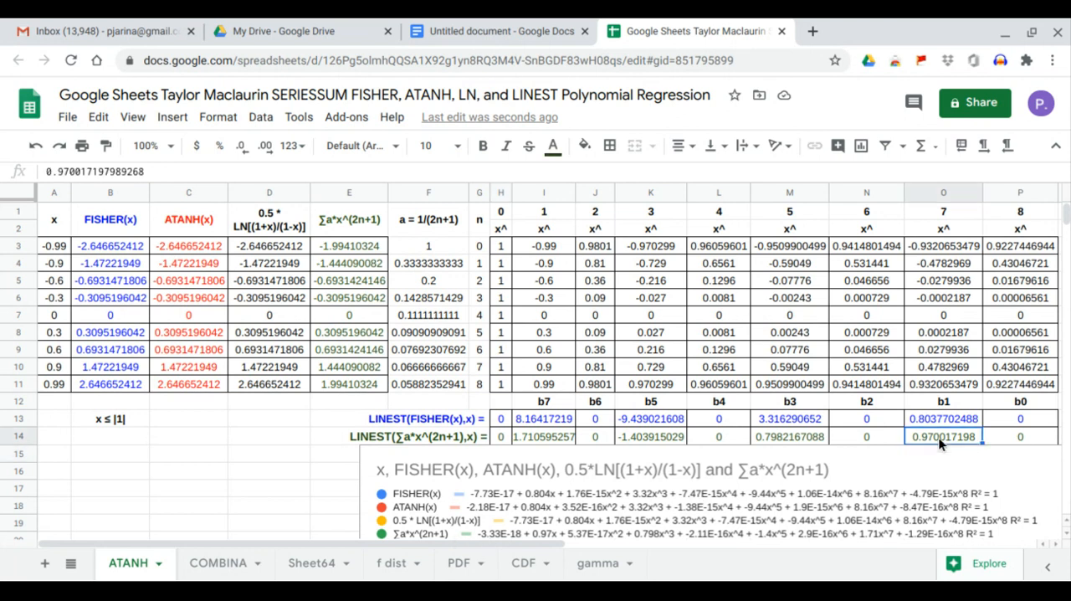
pyautogui.click(798, 435)
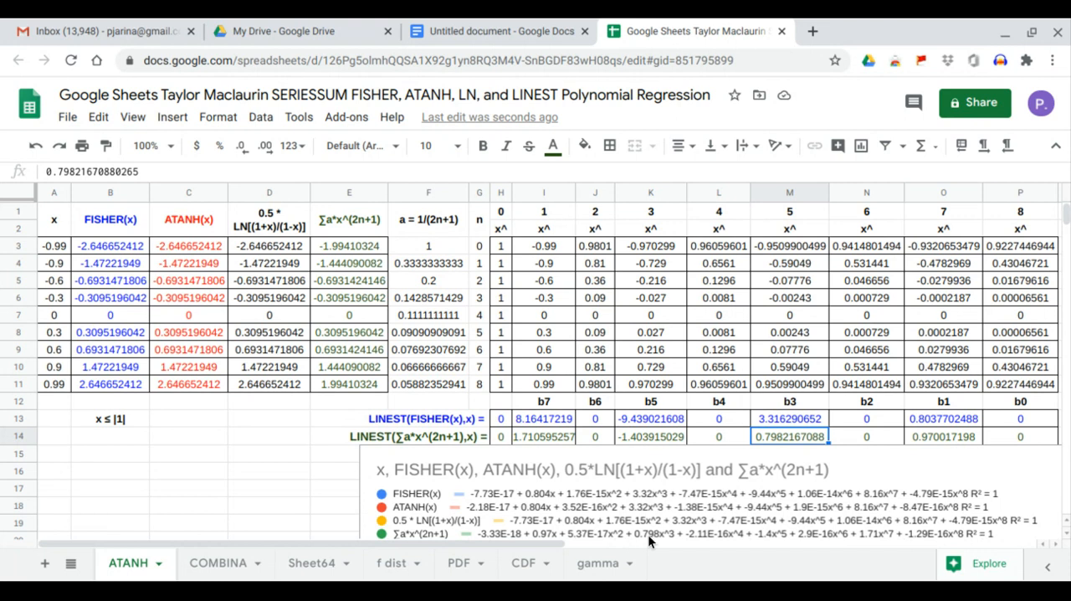
pyautogui.click(662, 436)
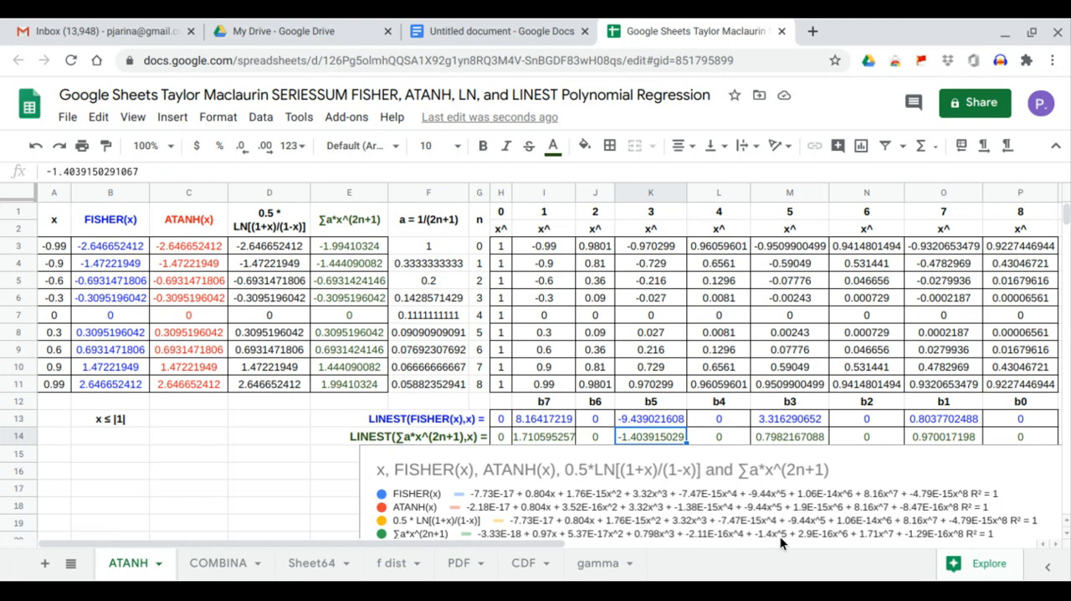
pyautogui.click(543, 440)
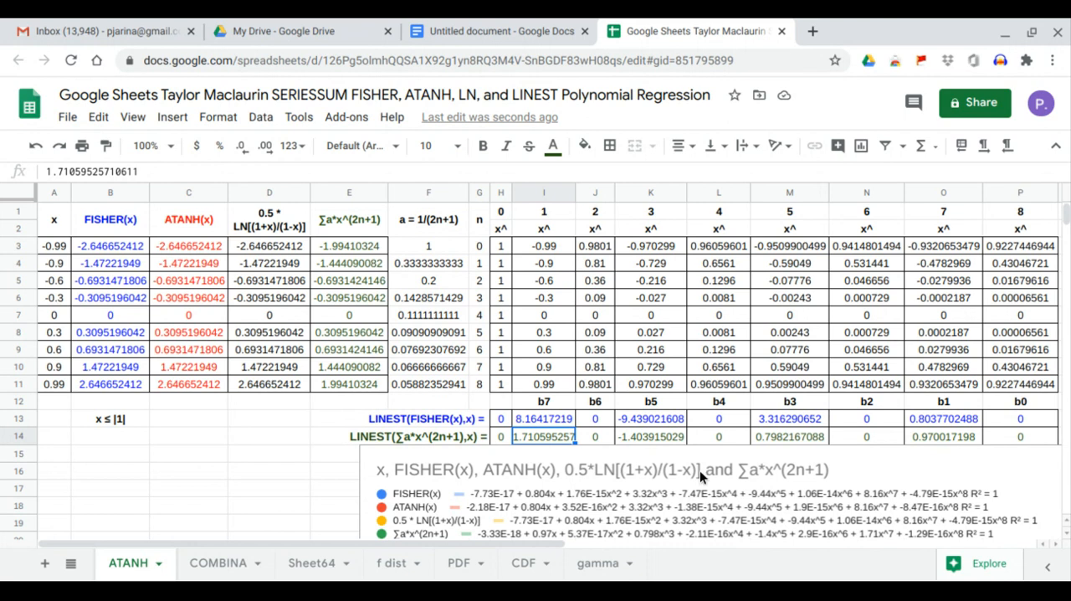
pyautogui.click(719, 436)
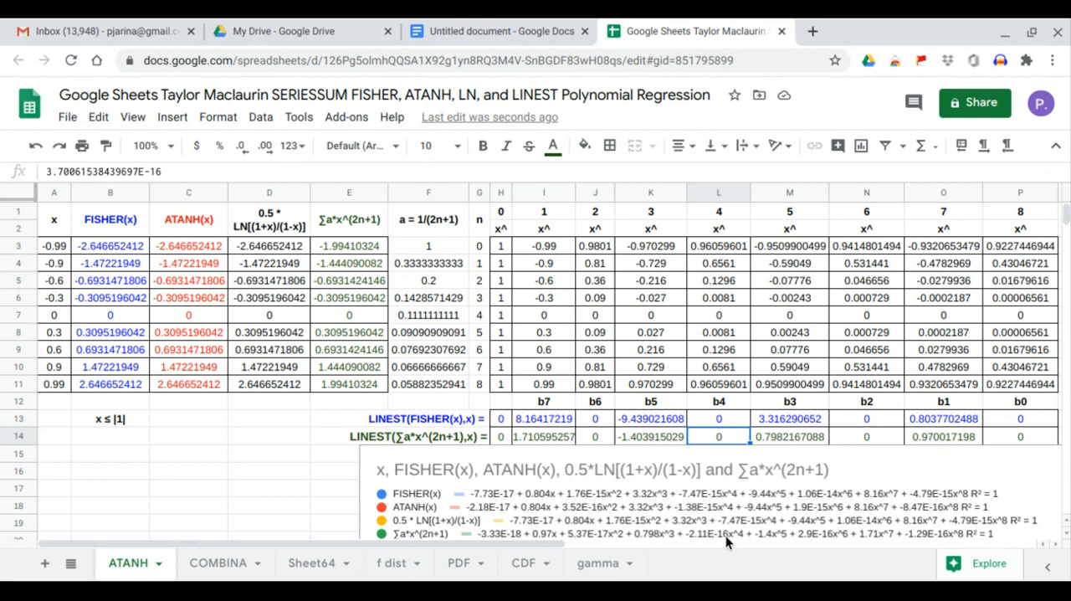
pyautogui.click(594, 436)
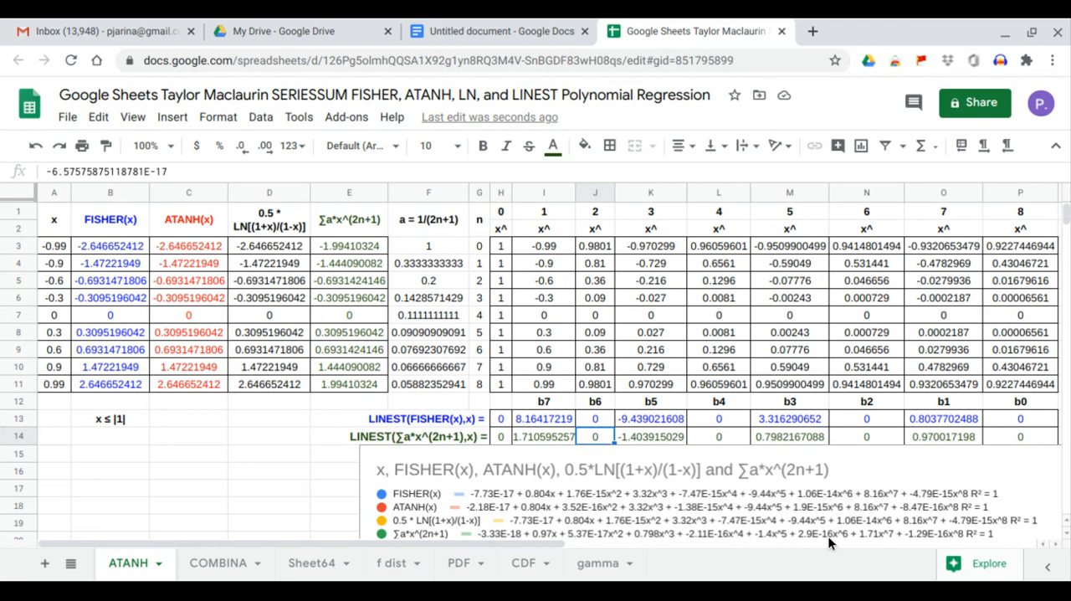
pyautogui.click(503, 436)
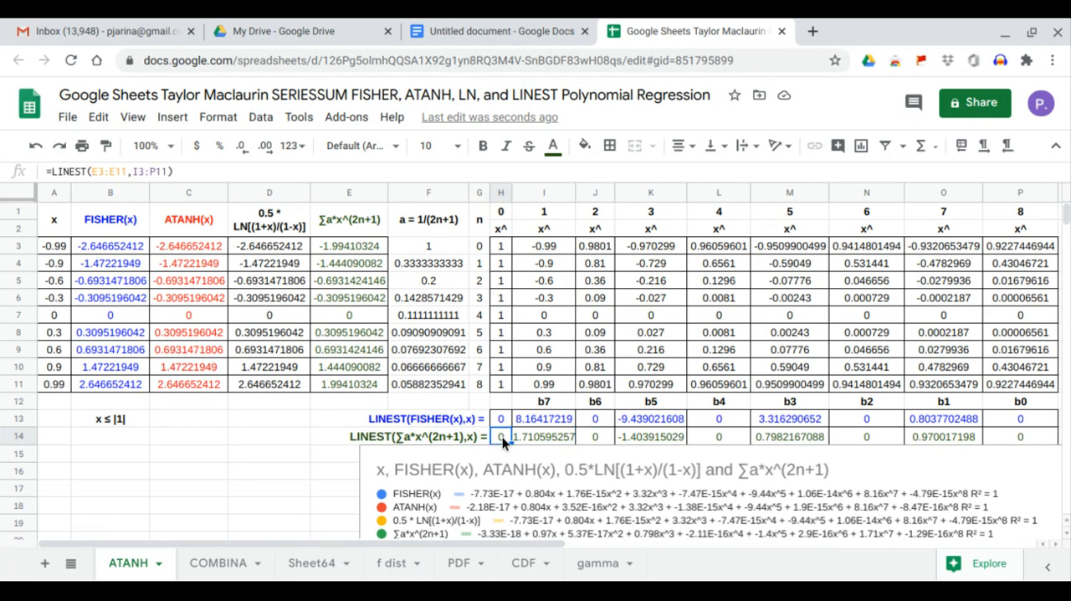
# Label the coefficient column header in H12 as b*.
pyautogui.click(503, 404)
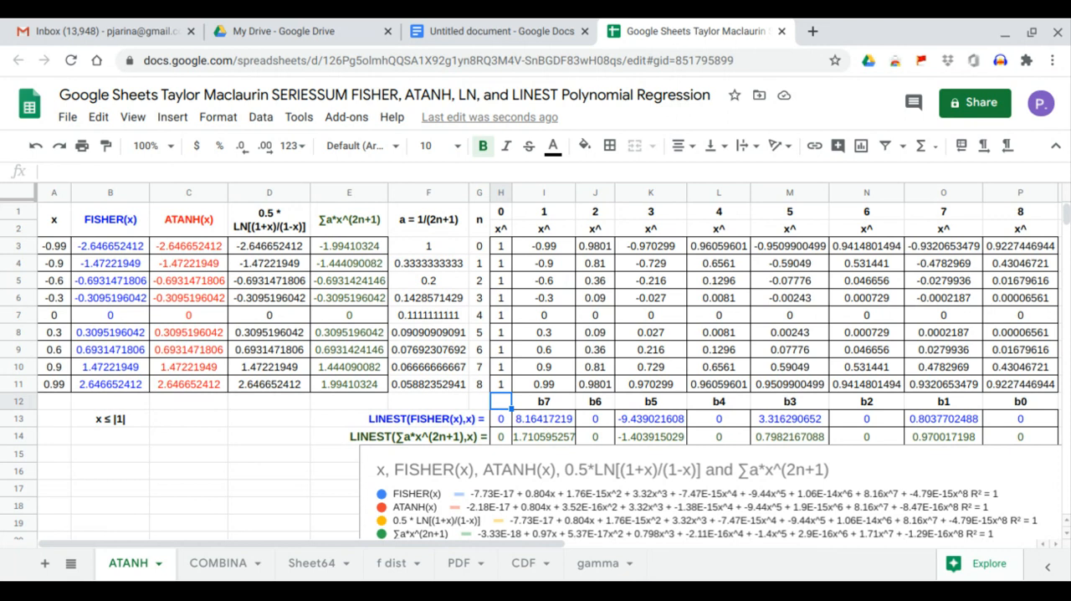
pyautogui.write('b')
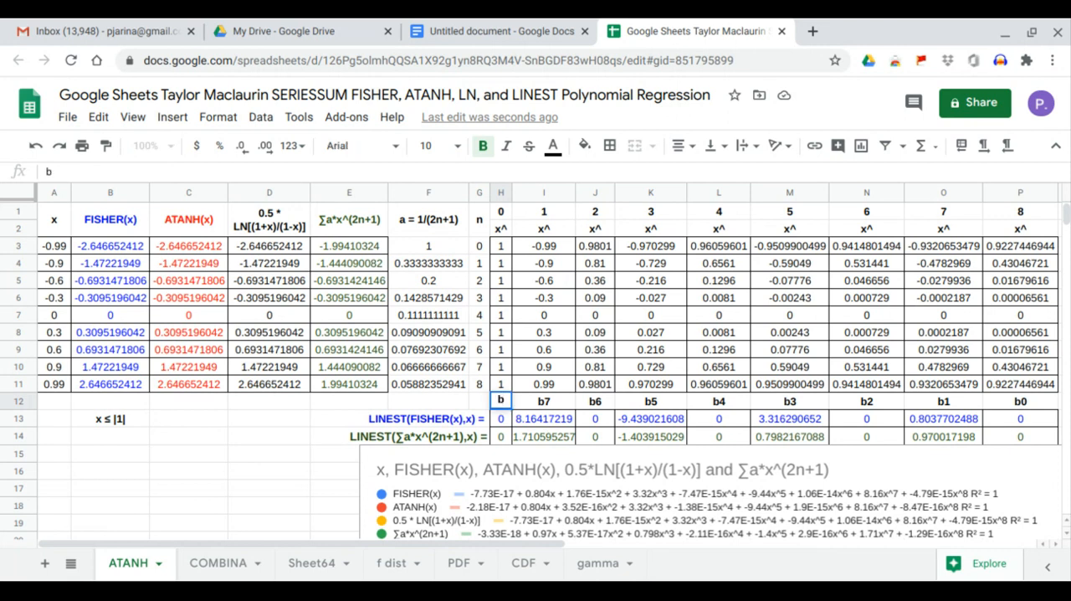
pyautogui.write('*')
pyautogui.click(295, 483)
# Review the FISHER, ATANH, logarithm and series-sum columns one after another, from header down to row 11.
pyautogui.moveTo(105, 222); pyautogui.dragTo(127, 386)
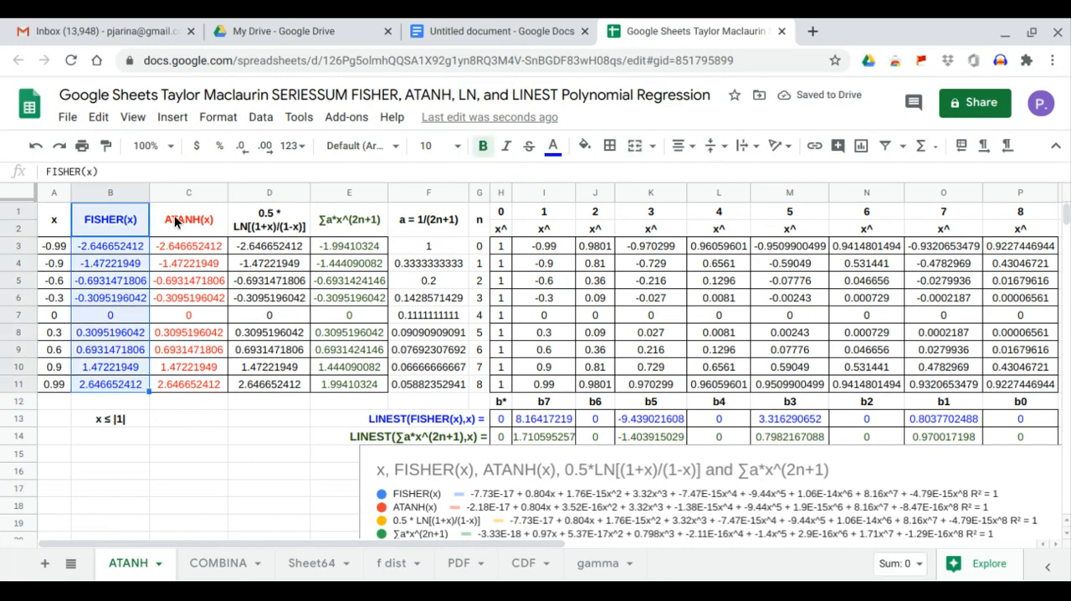
pyautogui.click(186, 220)
pyautogui.moveTo(187, 264); pyautogui.dragTo(203, 376)
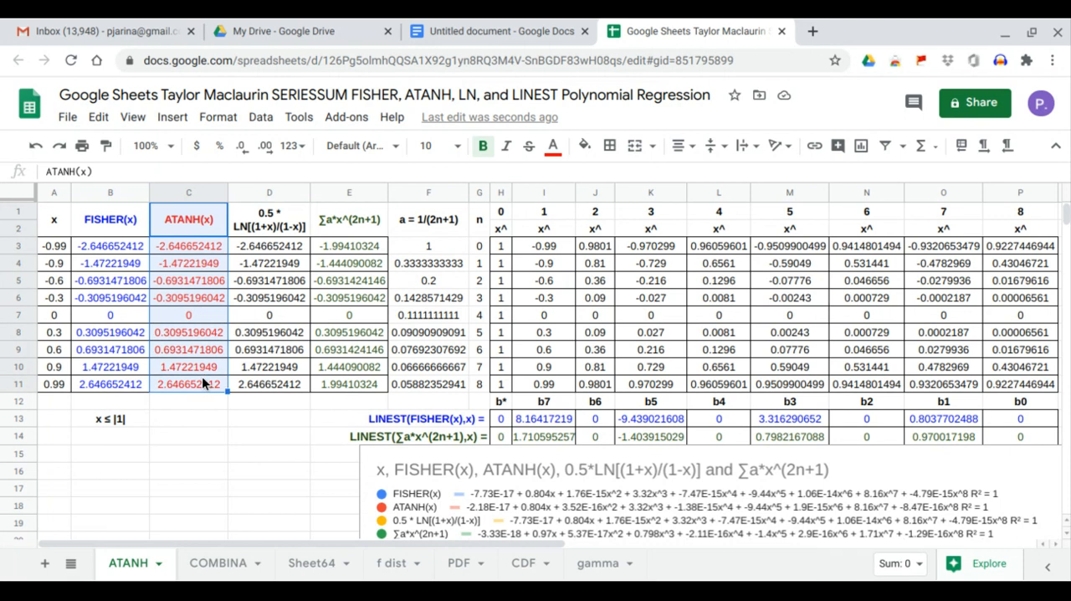
pyautogui.moveTo(262, 219); pyautogui.dragTo(277, 384)
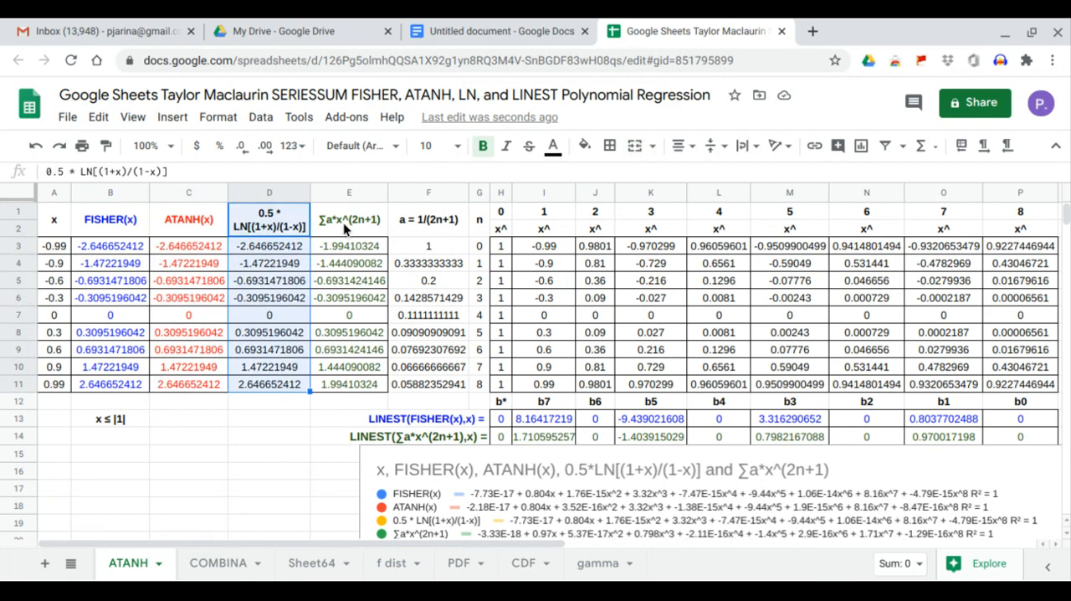
pyautogui.moveTo(343, 223); pyautogui.dragTo(350, 383)
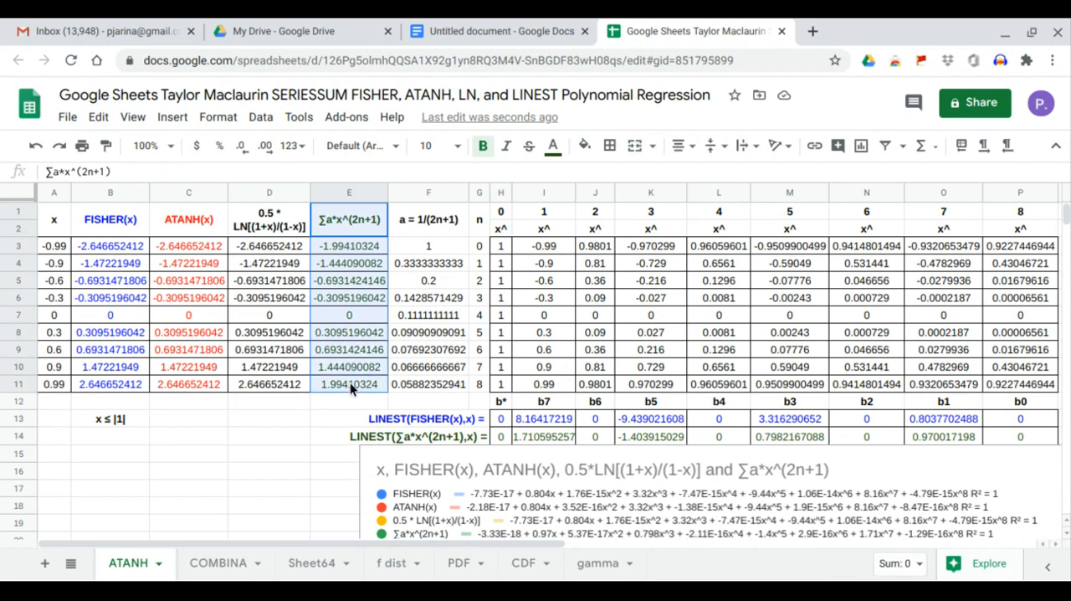